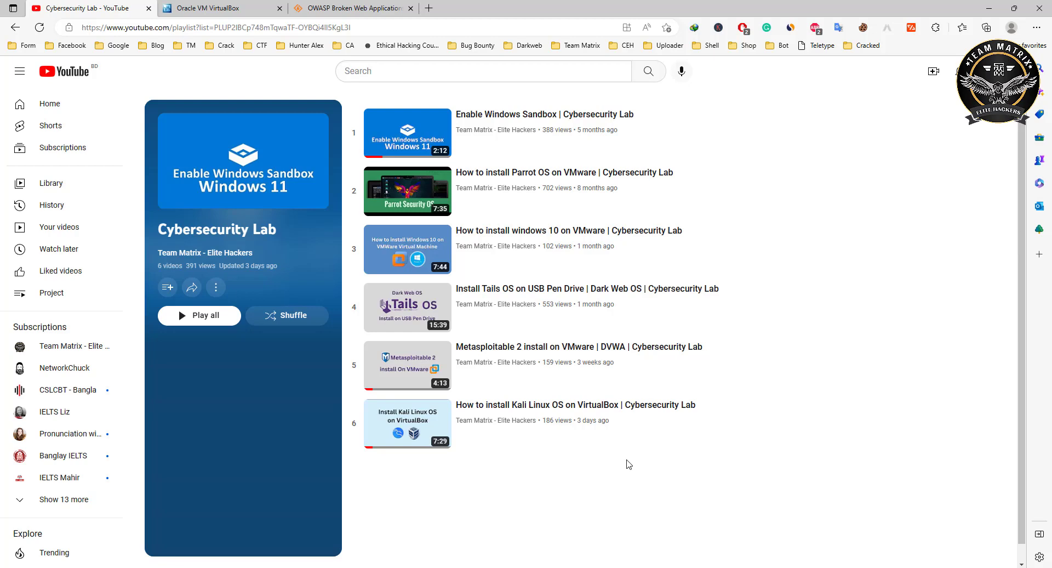
- Get the VirtualBox 7.0.6 Windows hosts package from the VirtualBox downloads page and switch to VirtualBox Manager
click(222, 14)
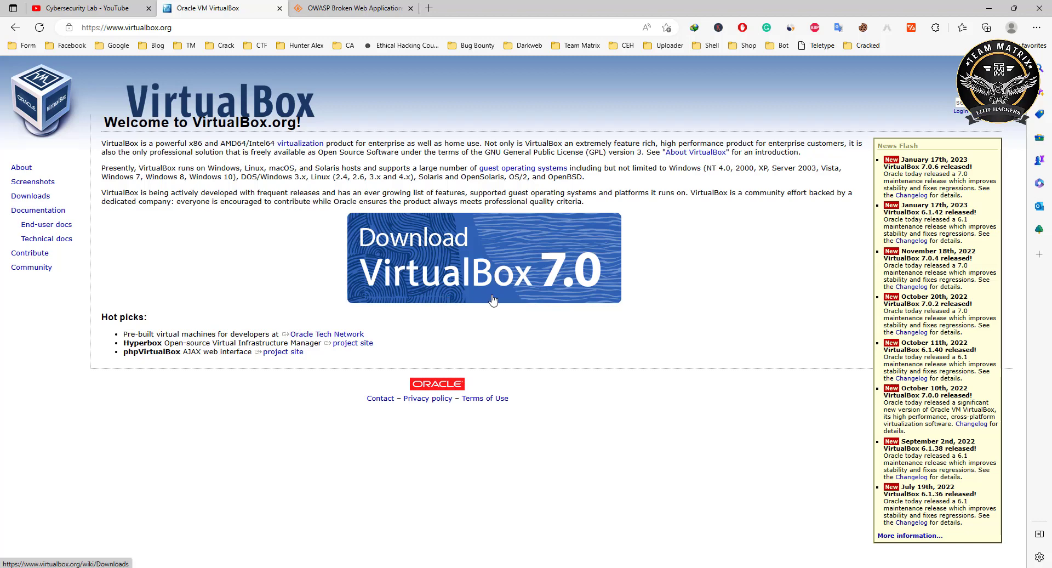
click(457, 274)
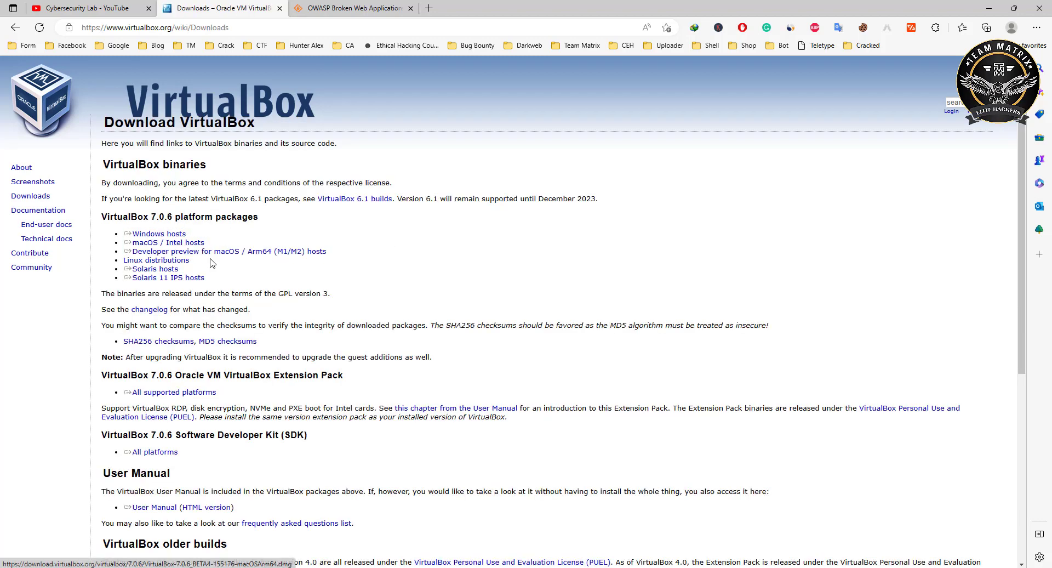
click(159, 234)
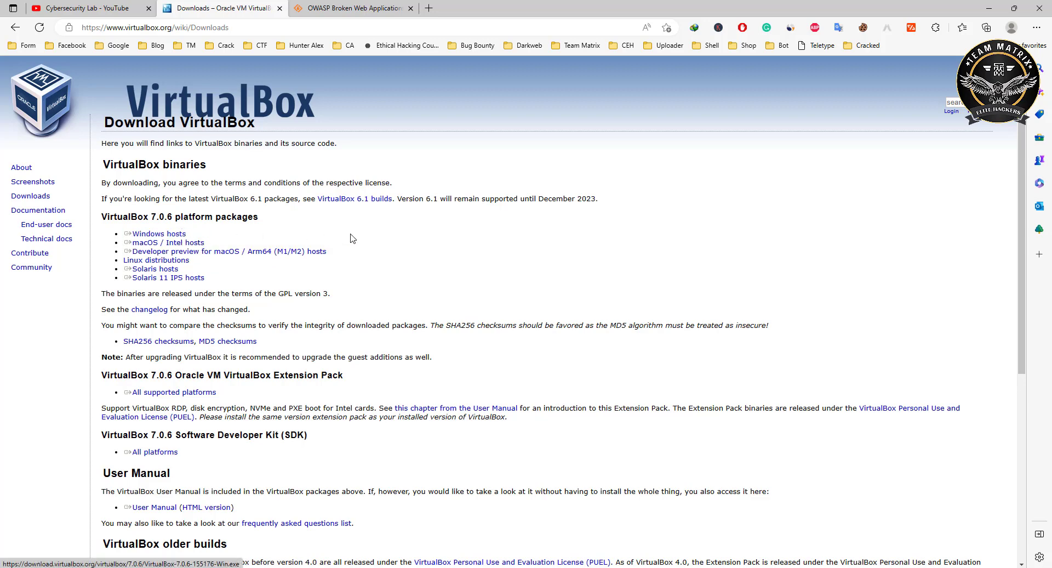
click(988, 10)
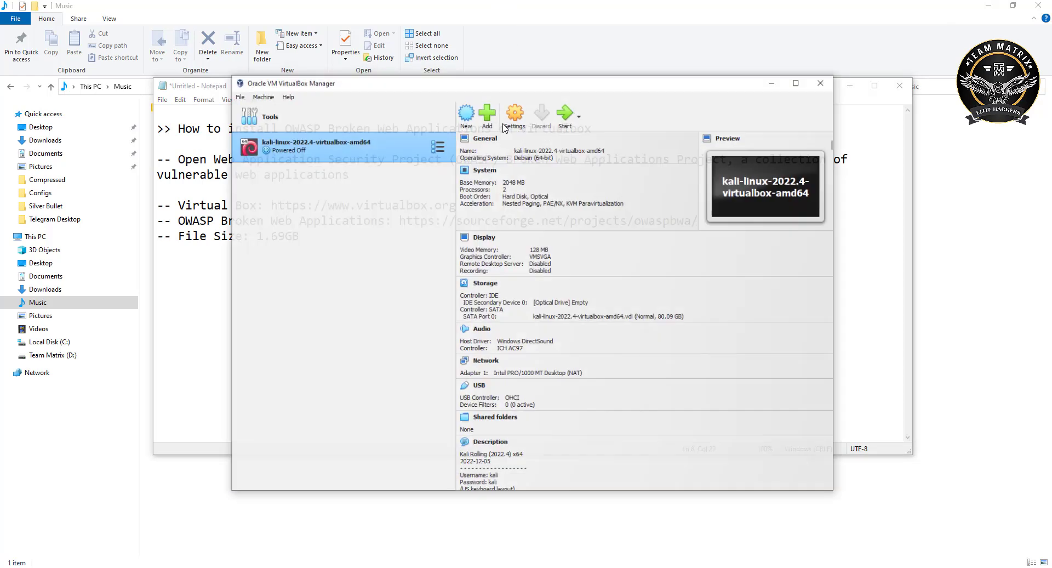
drag(475, 88, 544, 89)
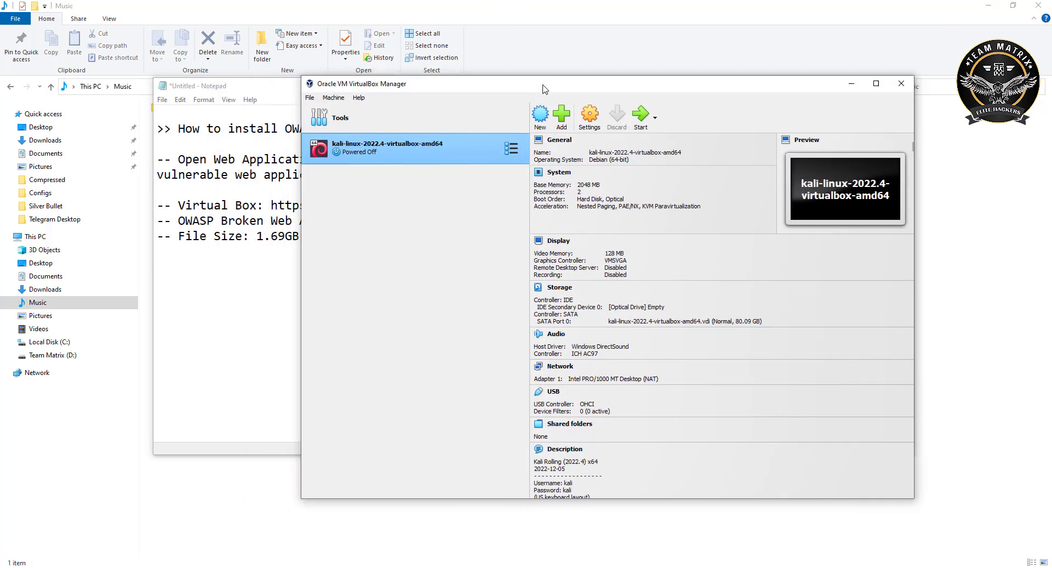
- Highlight the file size in the Notepad notes and view the OWASP Broken Web Applications Project page on SourceForge
click(219, 248)
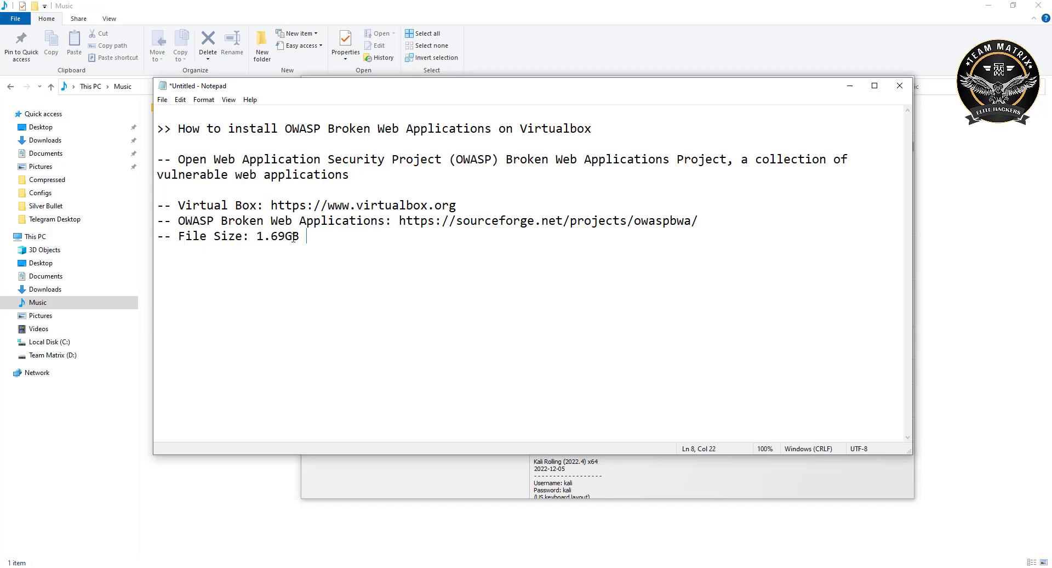
drag(306, 237, 255, 239)
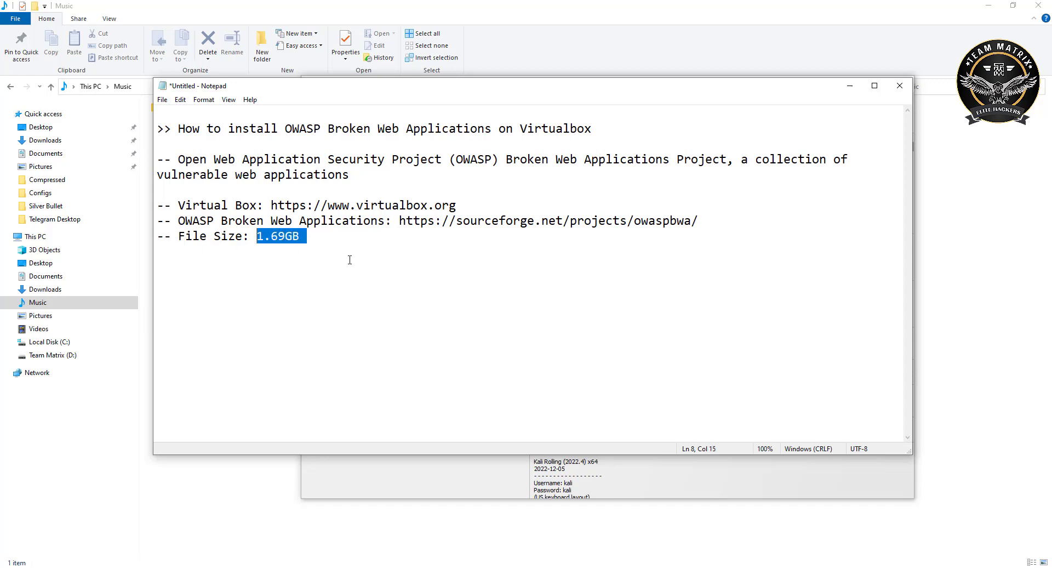
key(alt+Tab)
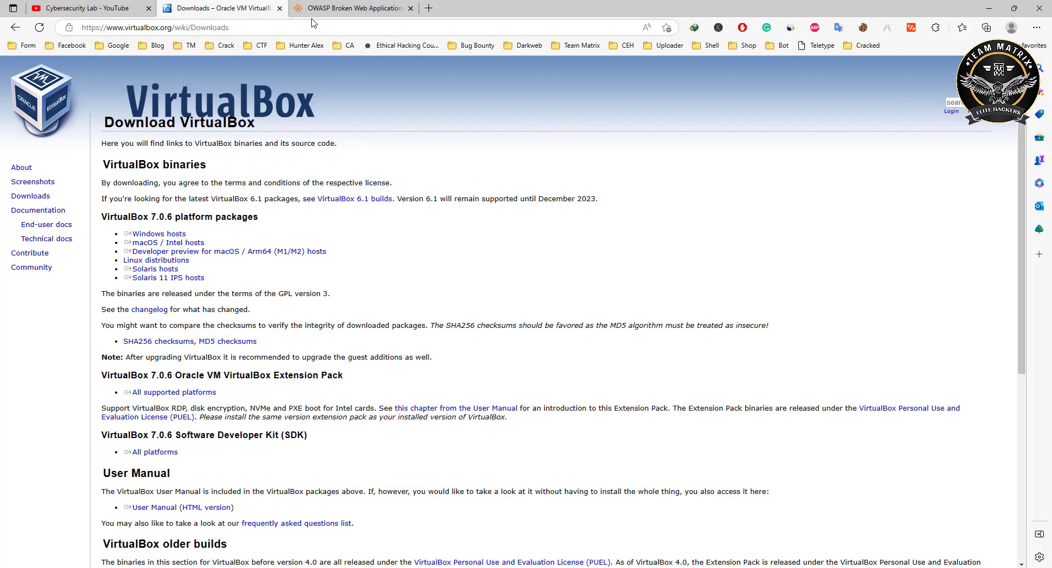
click(329, 8)
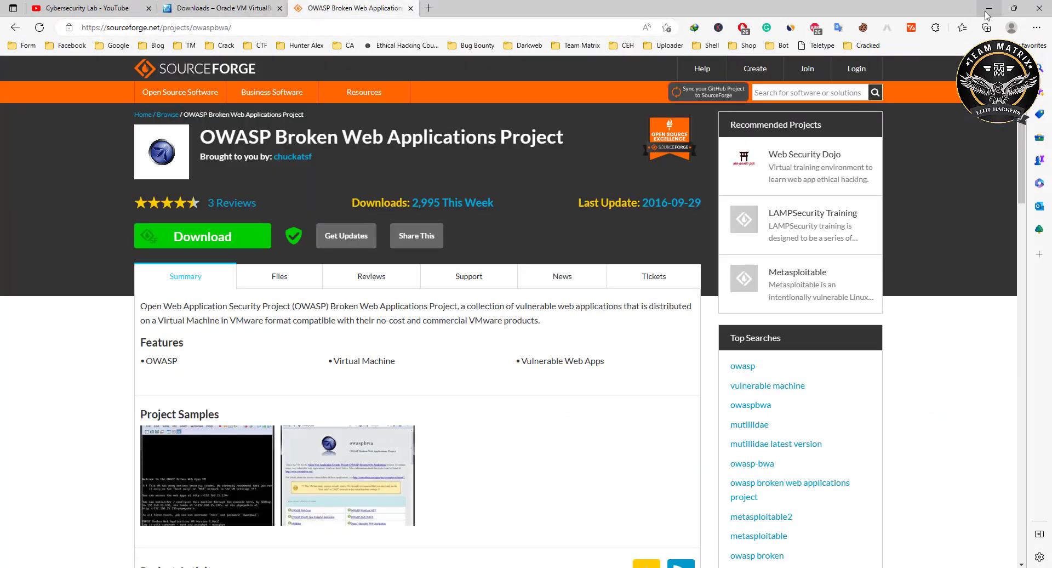
- Extract the OWASP_Broken_Web_Apps_VM_1.2.7z archive in the Music folder into its own OWASP_Broken_Web_Apps_VM_1.2 subfolder
click(988, 9)
click(959, 176)
click(224, 108)
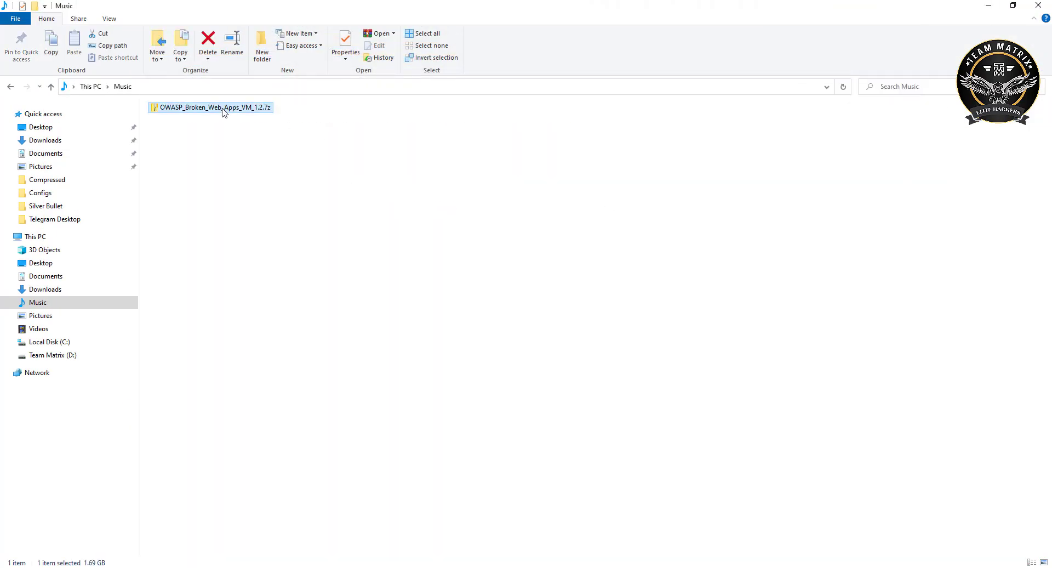
right_click(223, 111)
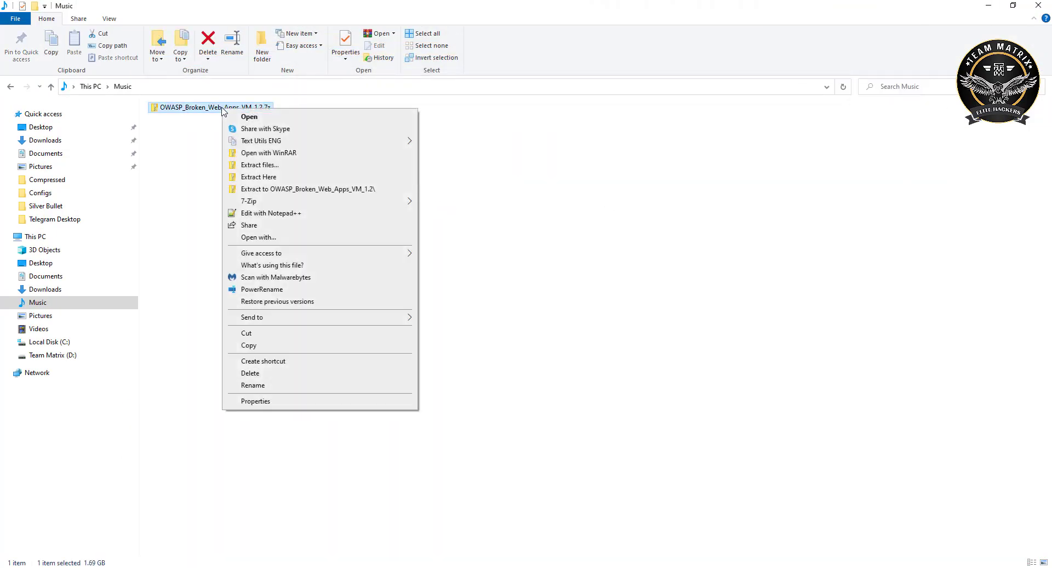
click(260, 165)
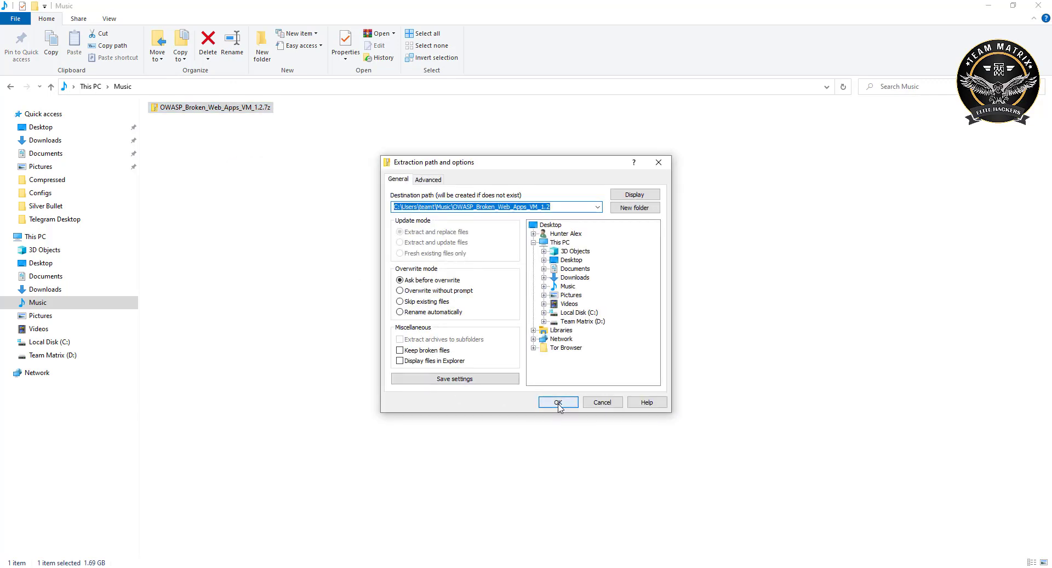
click(558, 402)
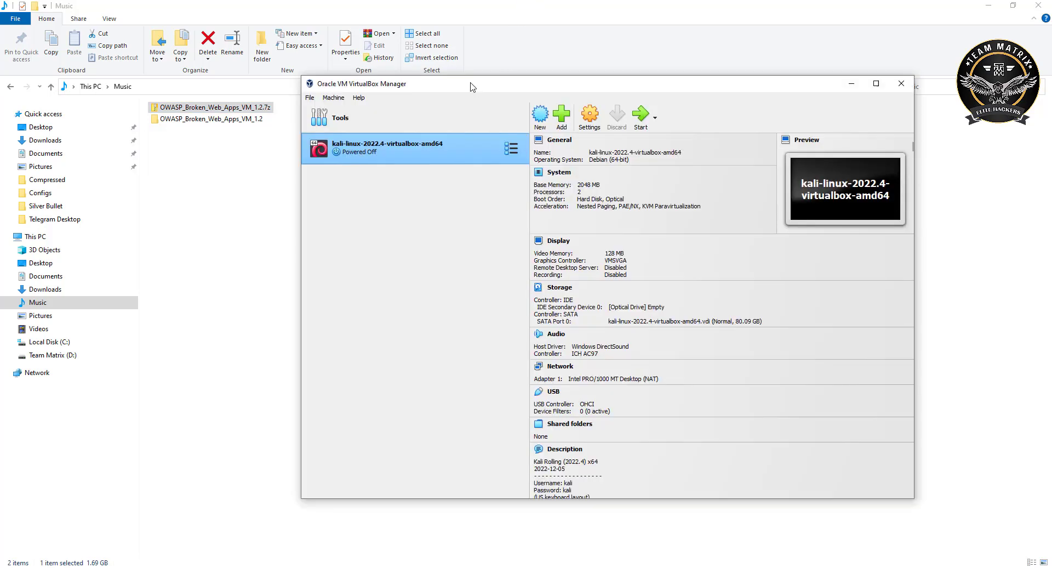
- Start a new virtual machine in VirtualBox Manager and name it OWSAP
drag(477, 86, 365, 79)
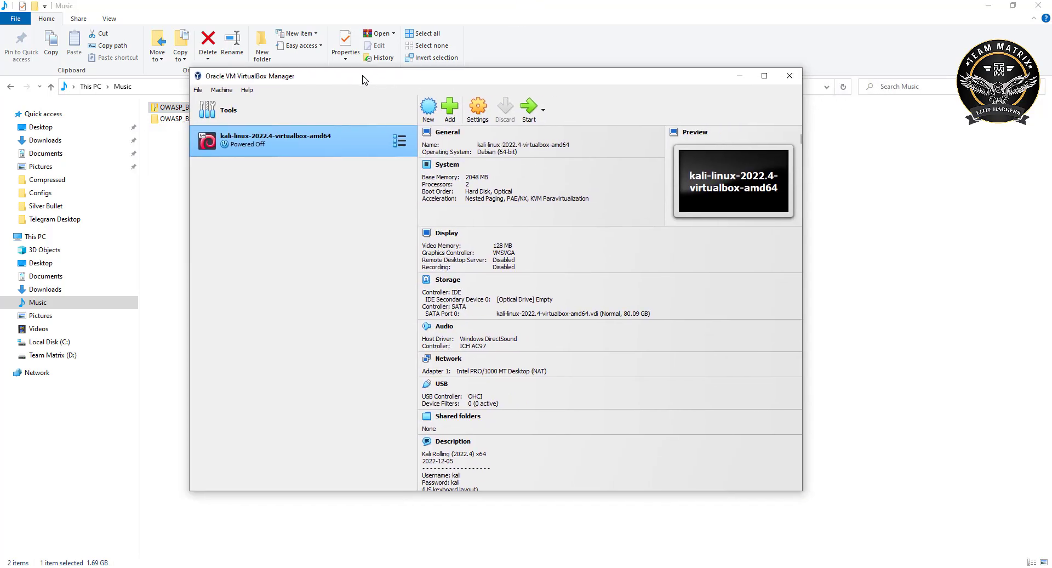
click(198, 89)
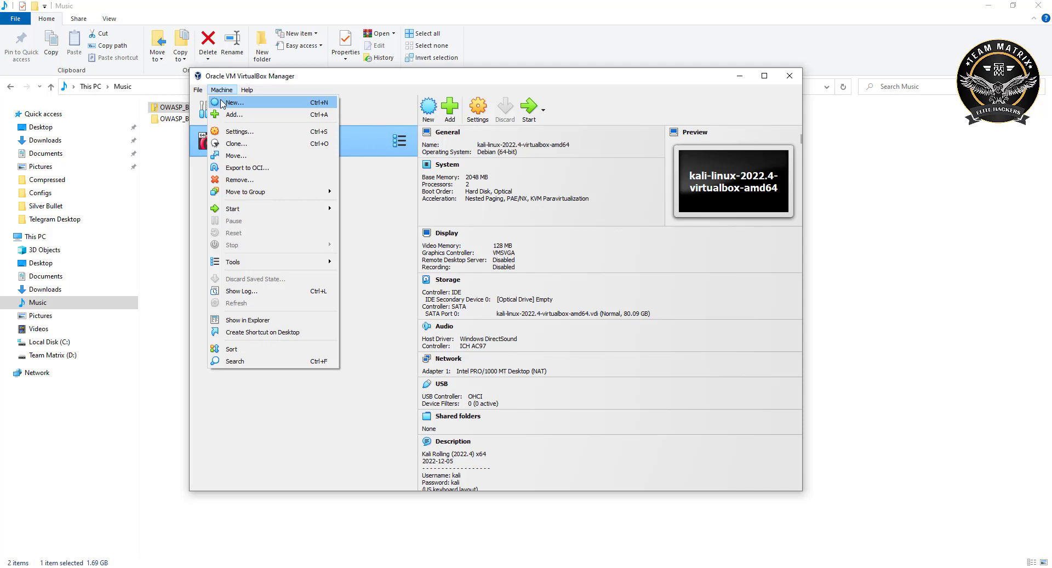
click(222, 103)
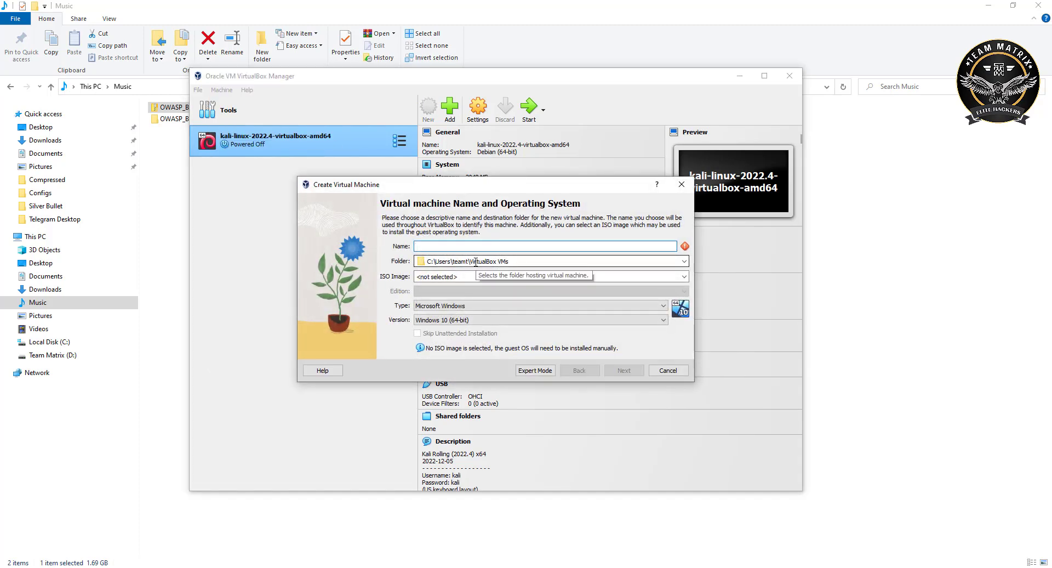
text(OWS)
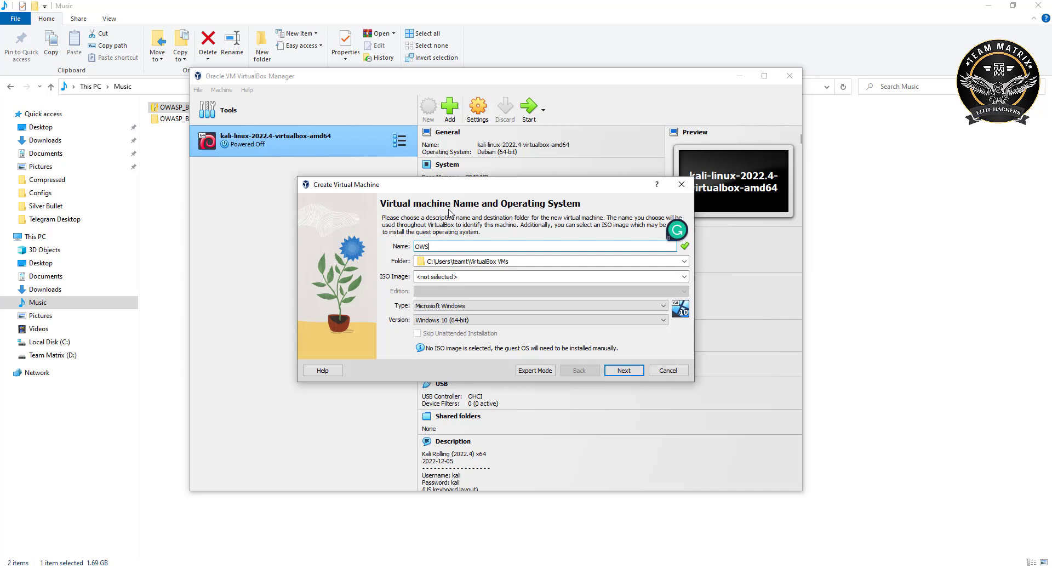
text(AP)
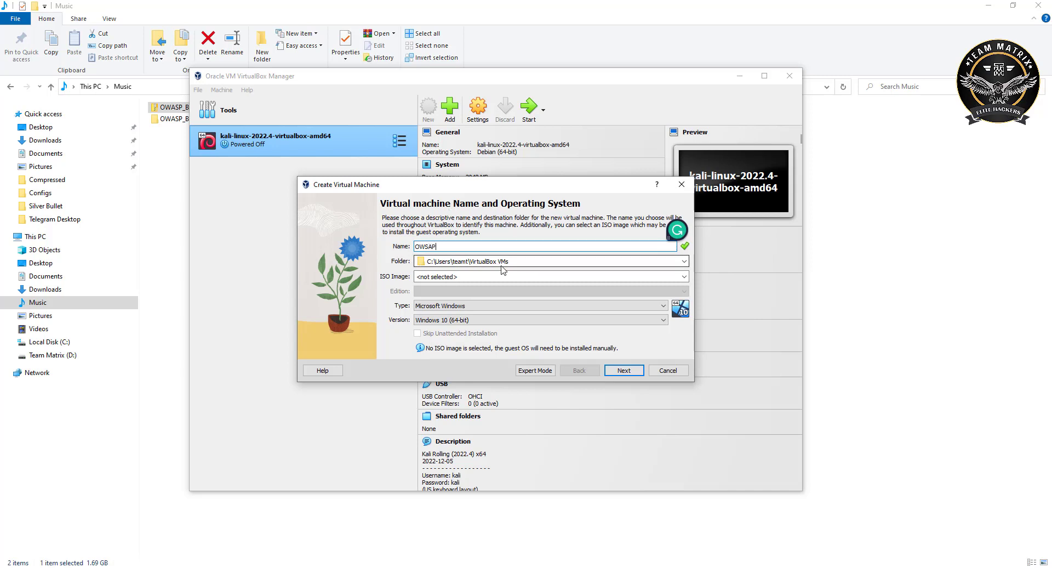
- Set the new virtual machine's destination folder to C:\VM 2
click(683, 262)
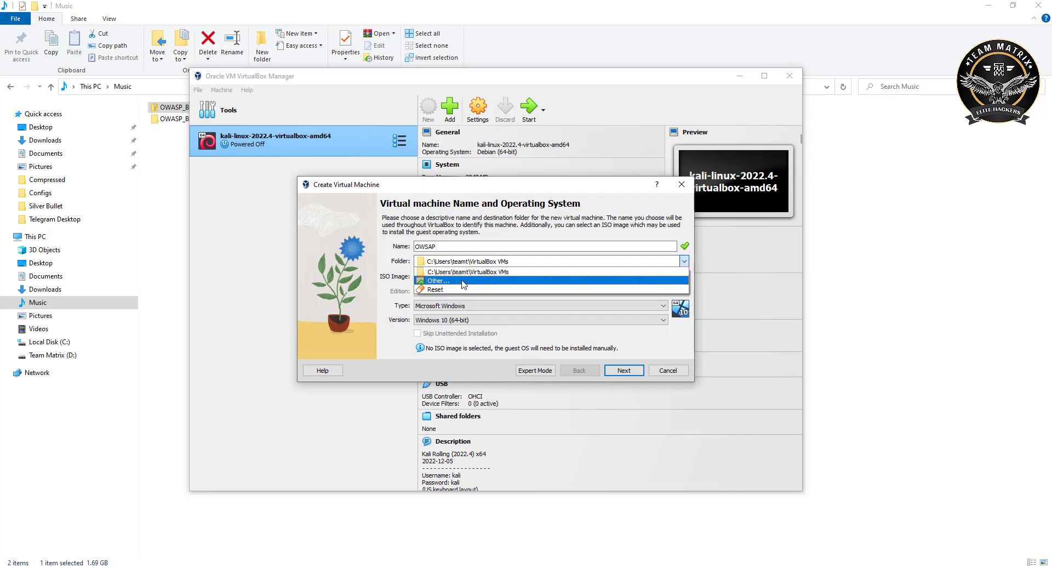
click(467, 280)
scroll(362, 420, down, 2)
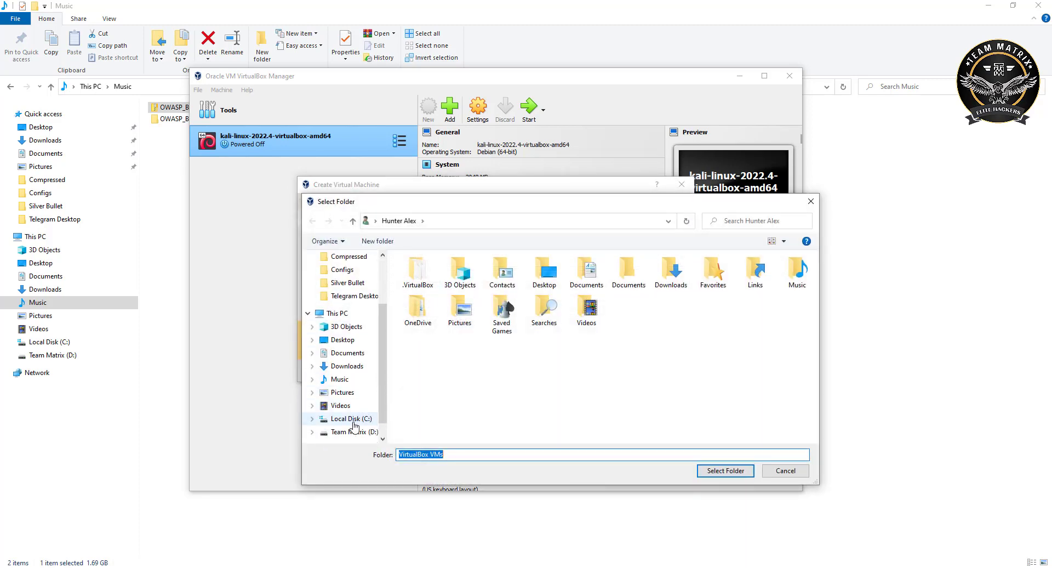
click(353, 418)
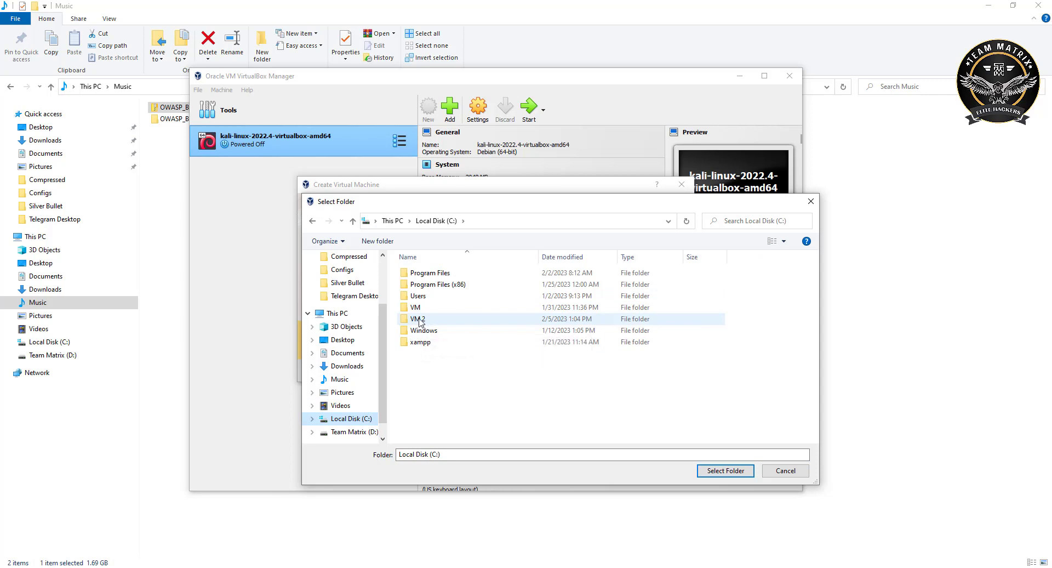
double_click(419, 319)
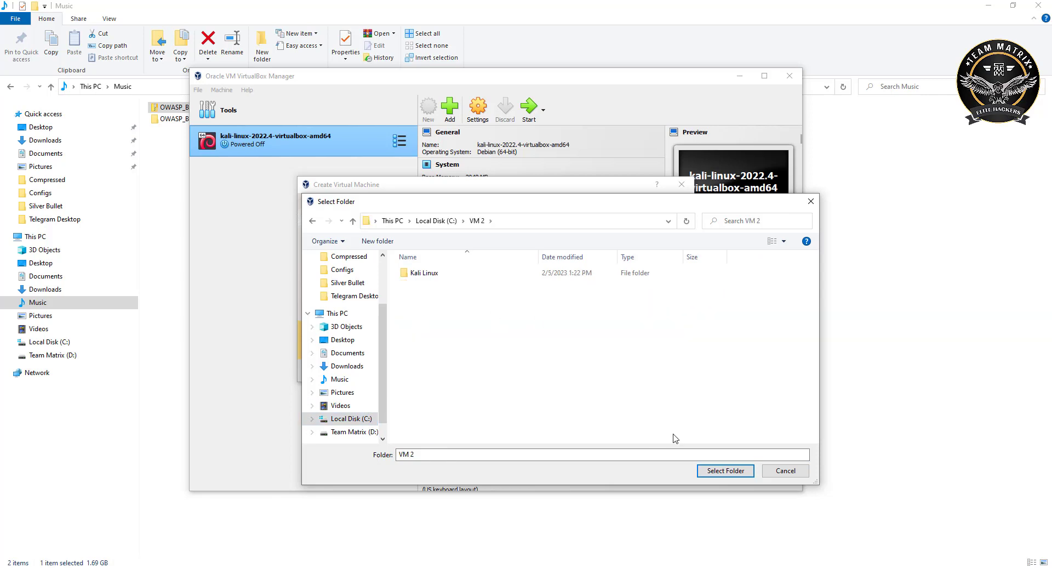
click(719, 473)
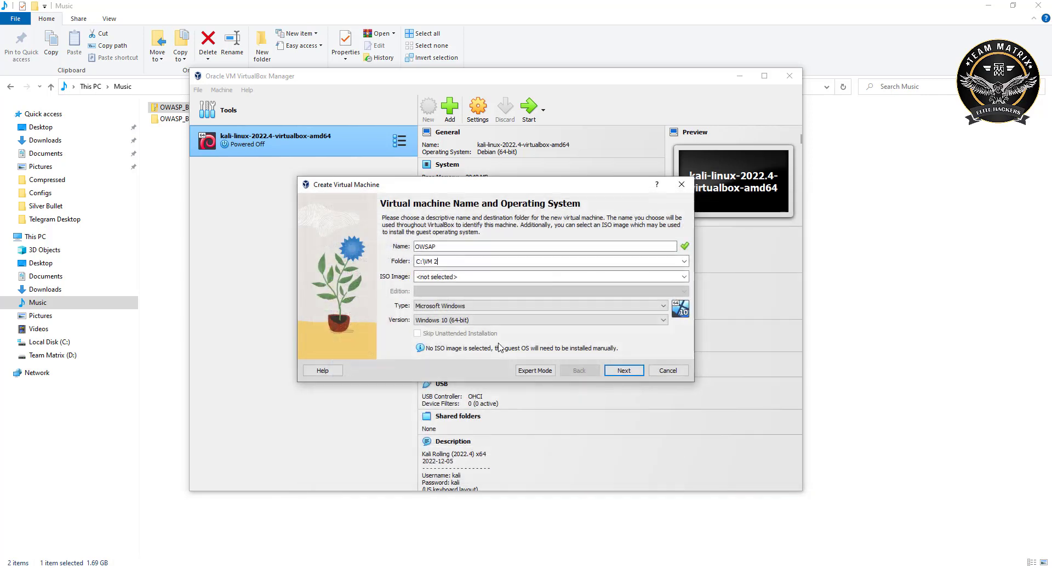
- Set the guest operating system type to Linux and its version to Ubuntu (64-bit), and continue to the hardware settings
click(490, 306)
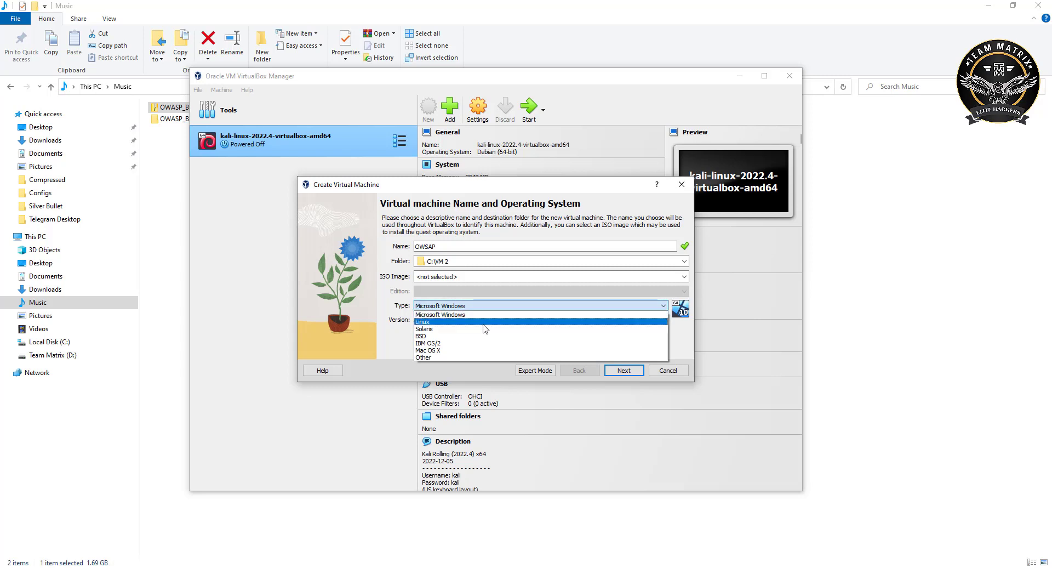
click(483, 323)
click(489, 321)
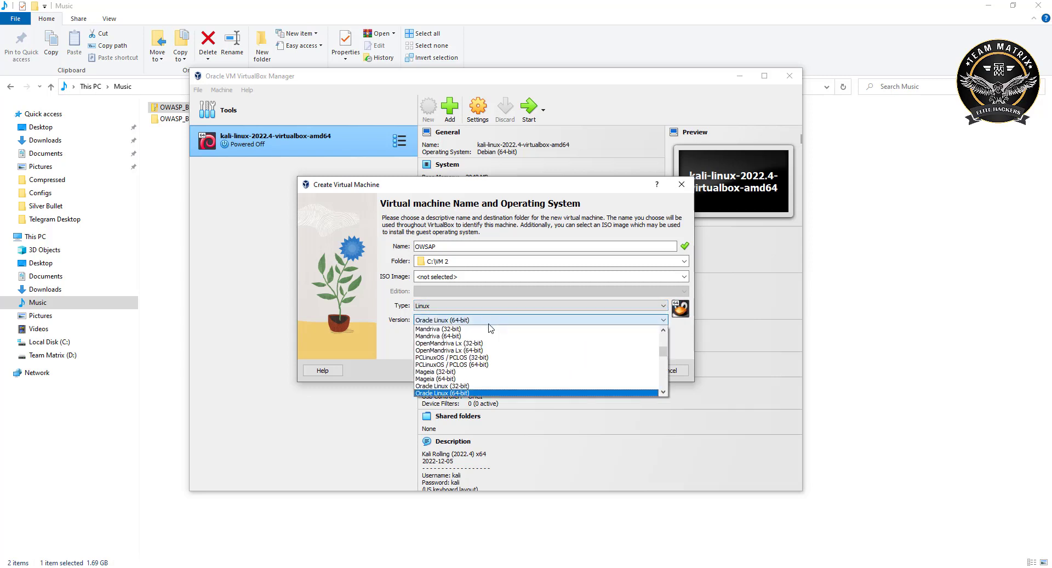
scroll(457, 348, down, 5)
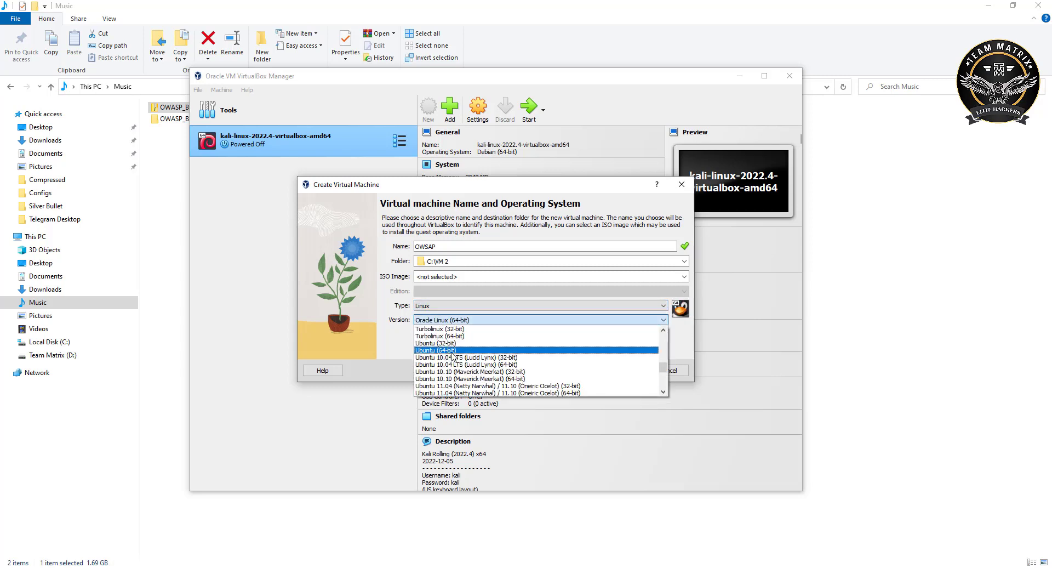
click(452, 350)
click(621, 371)
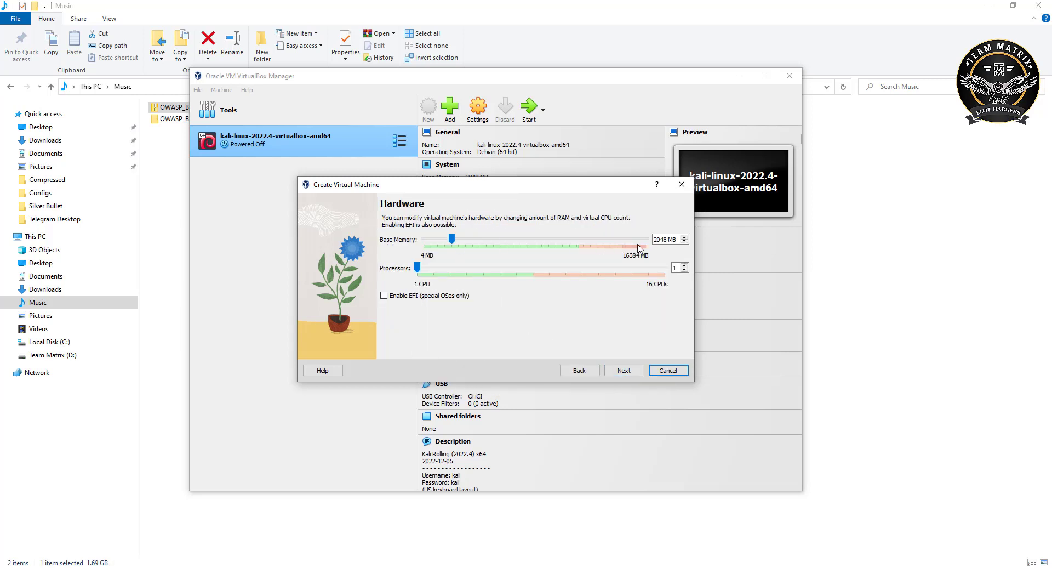
- Keep the base memory at 2048 MB and the processor count at 1, and continue to the hard disk settings
double_click(664, 239)
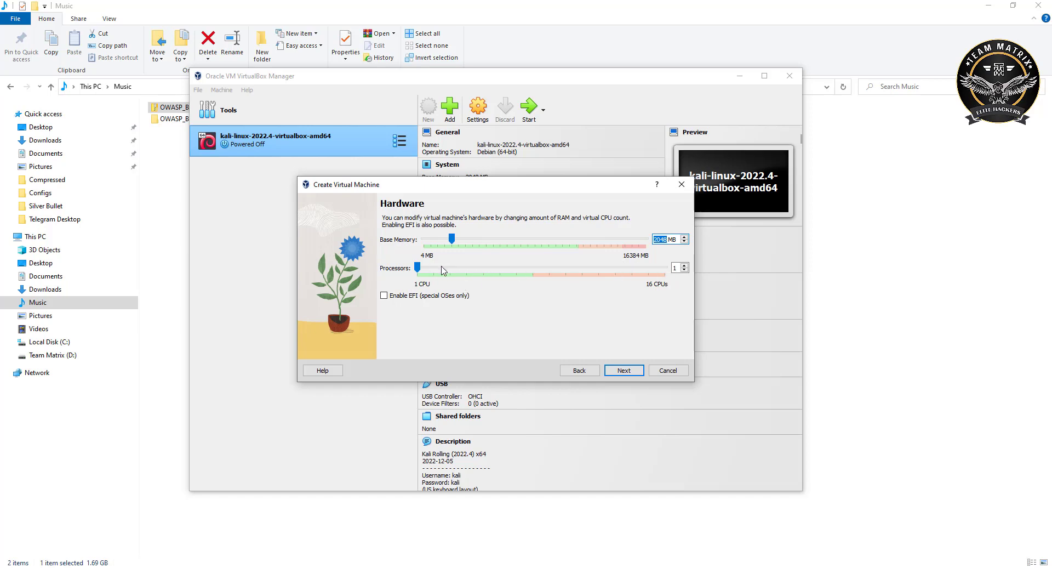
click(676, 268)
click(624, 371)
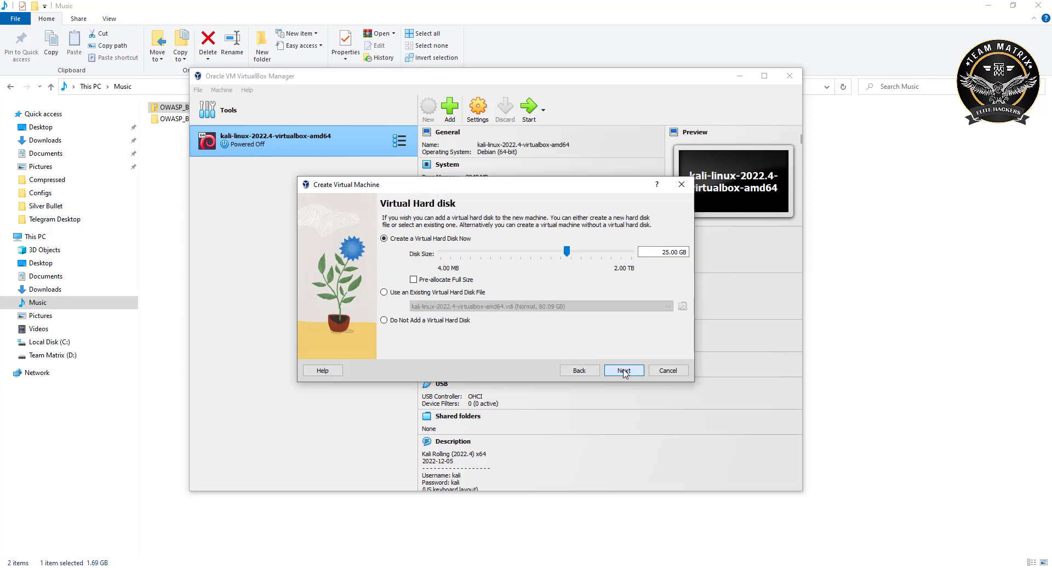
- Use OWASP Broken Web Apps-cl1.vmdk from the extracted folder as the existing virtual hard disk and proceed to the summary
click(441, 294)
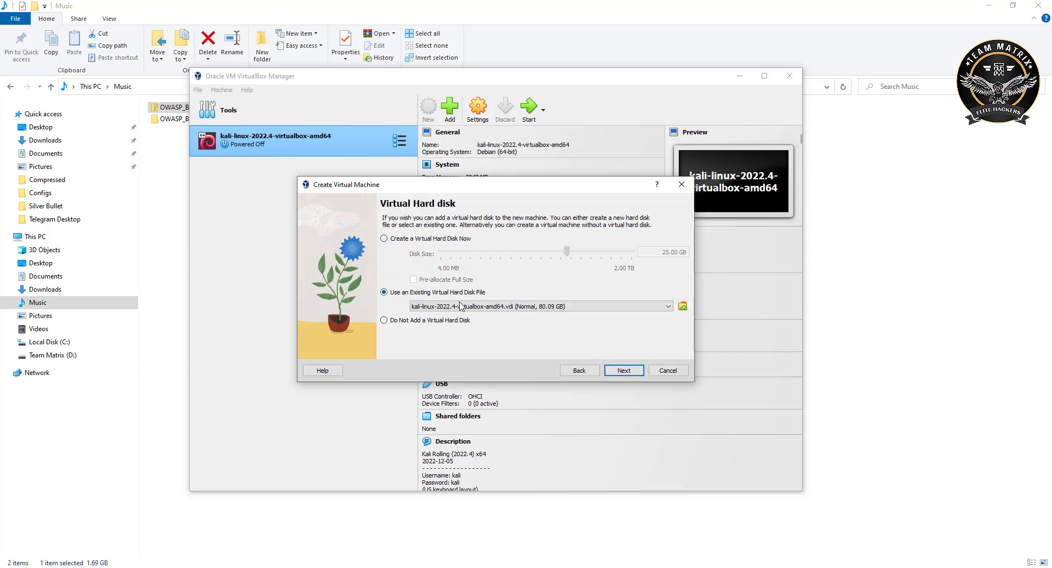
click(682, 306)
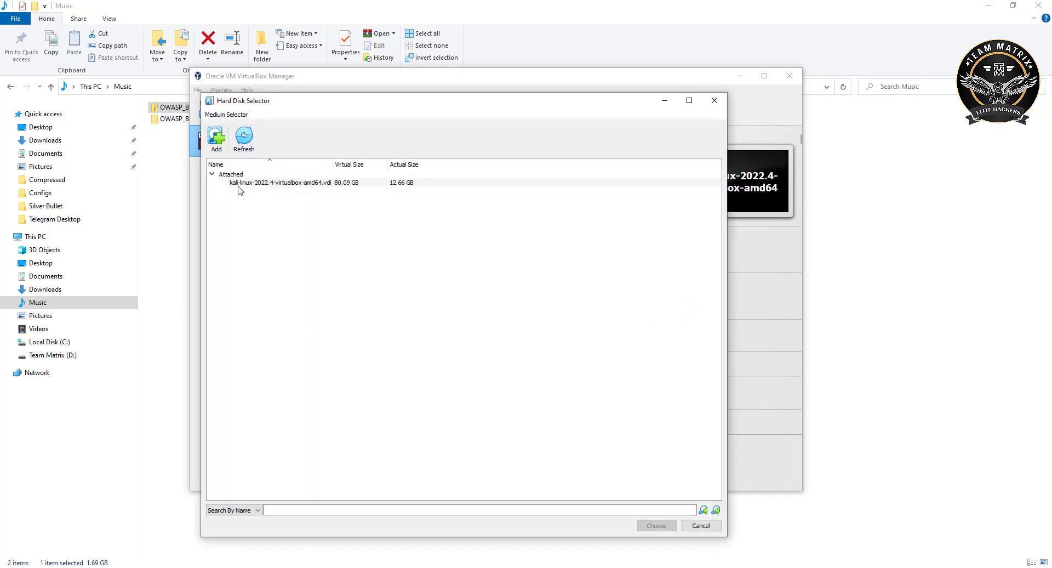
click(216, 137)
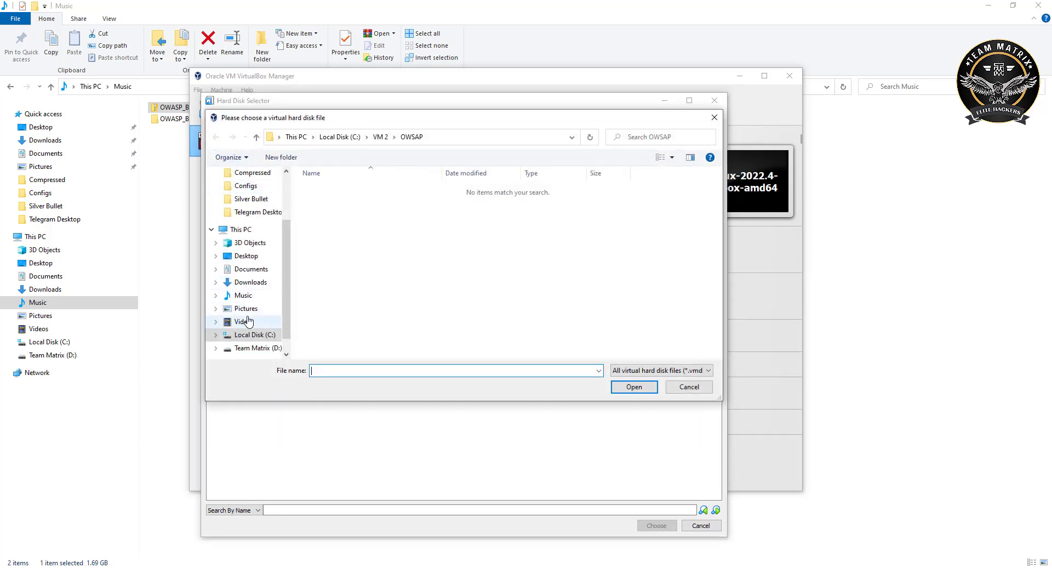
click(243, 295)
double_click(329, 206)
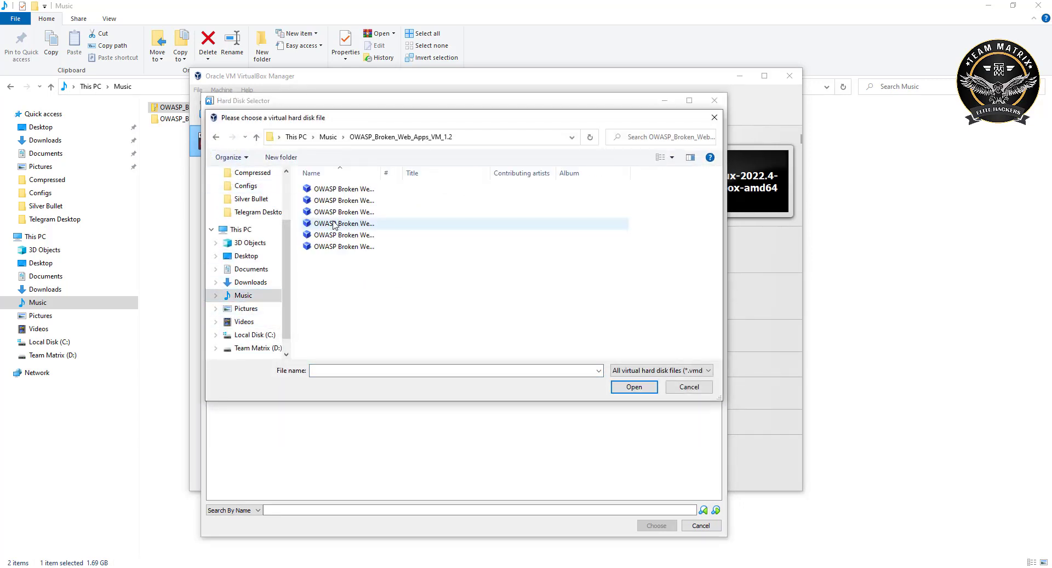
drag(379, 172, 467, 172)
double_click(370, 189)
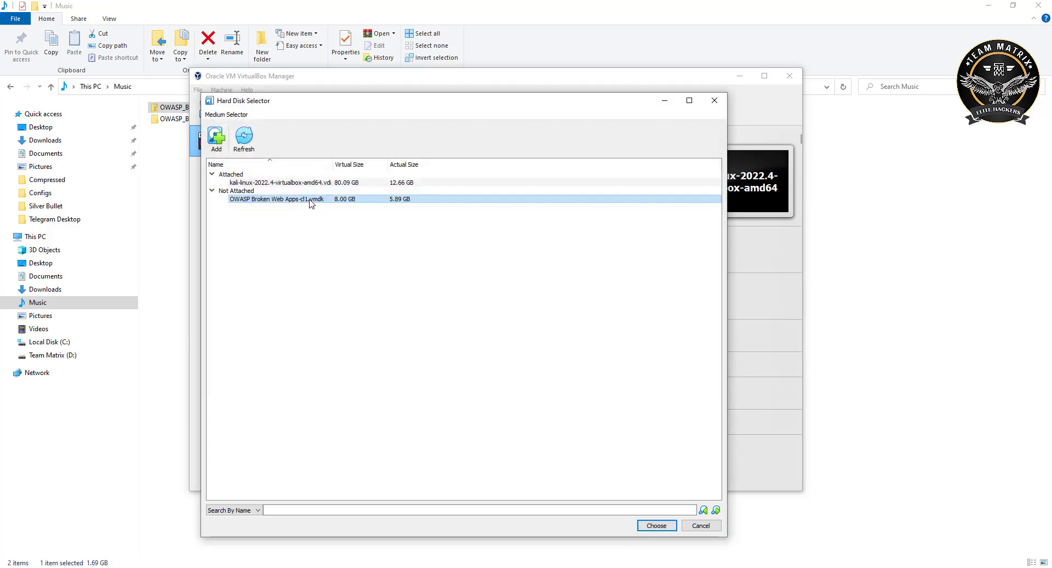
click(651, 526)
click(630, 371)
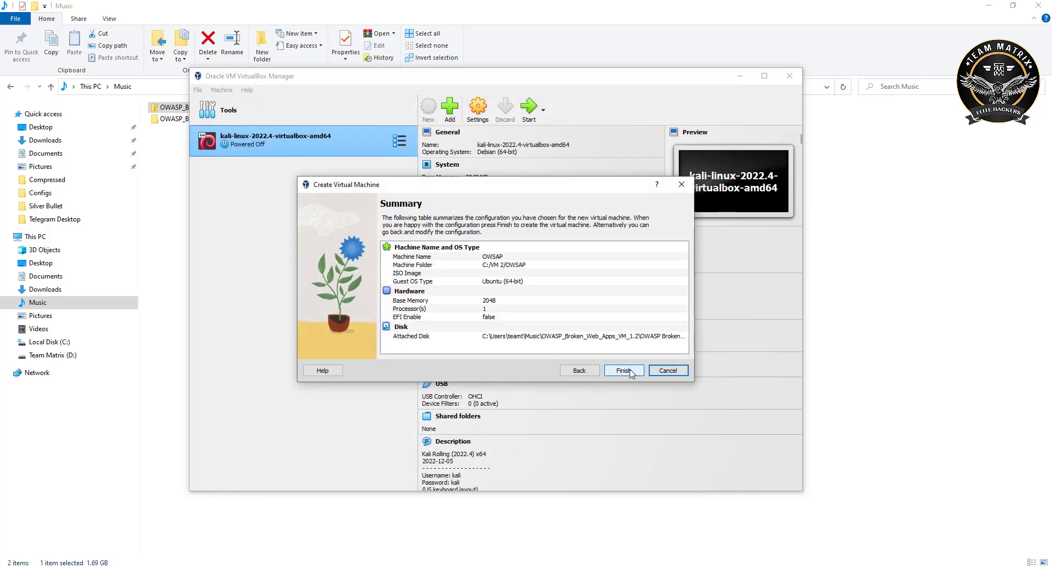
- Finish creating the OWSAP virtual machine and attach its network Adapter 1 to the Host-only Adapter
click(626, 375)
click(478, 109)
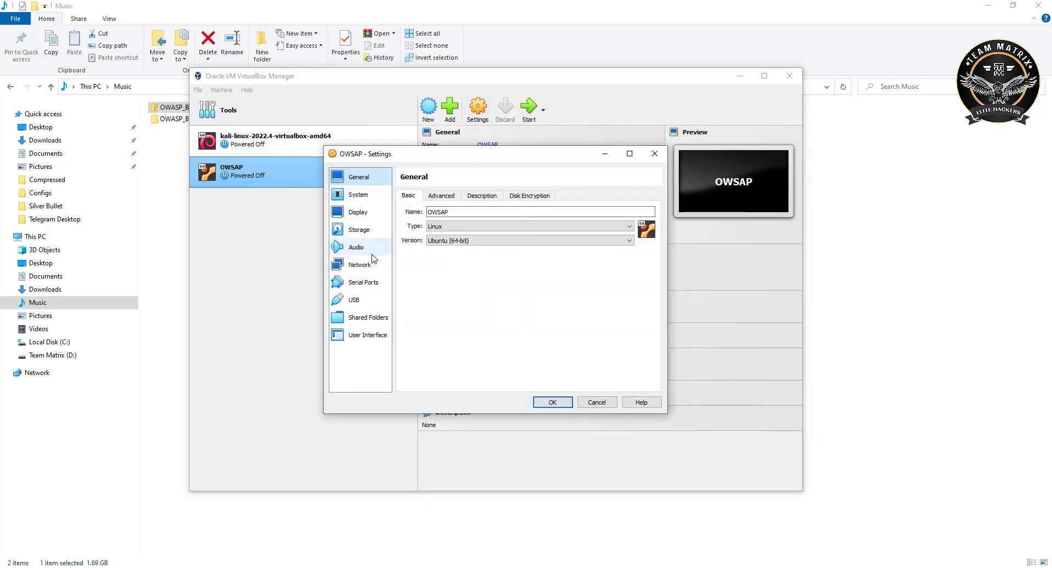
click(366, 266)
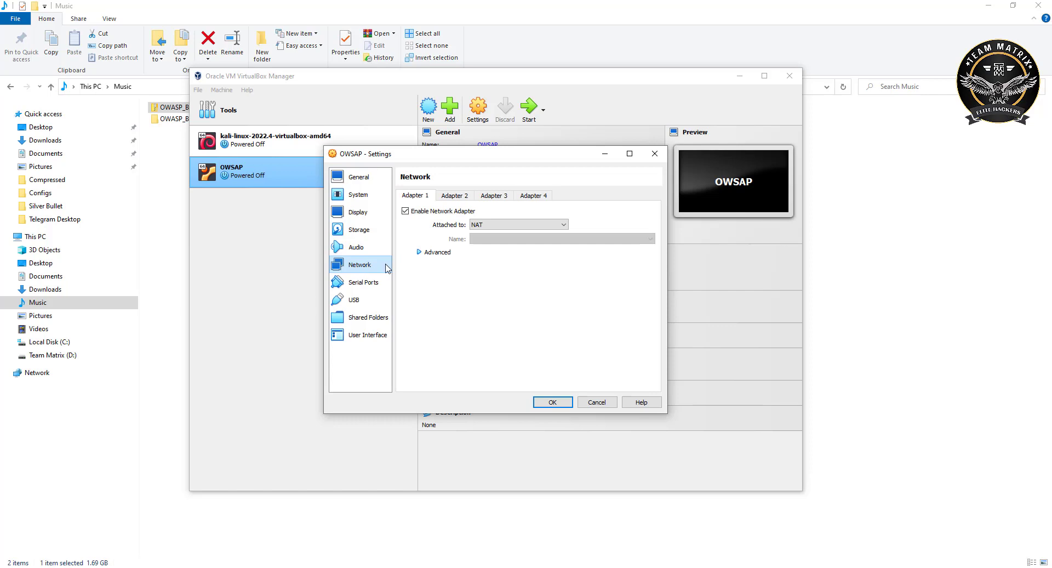
click(510, 225)
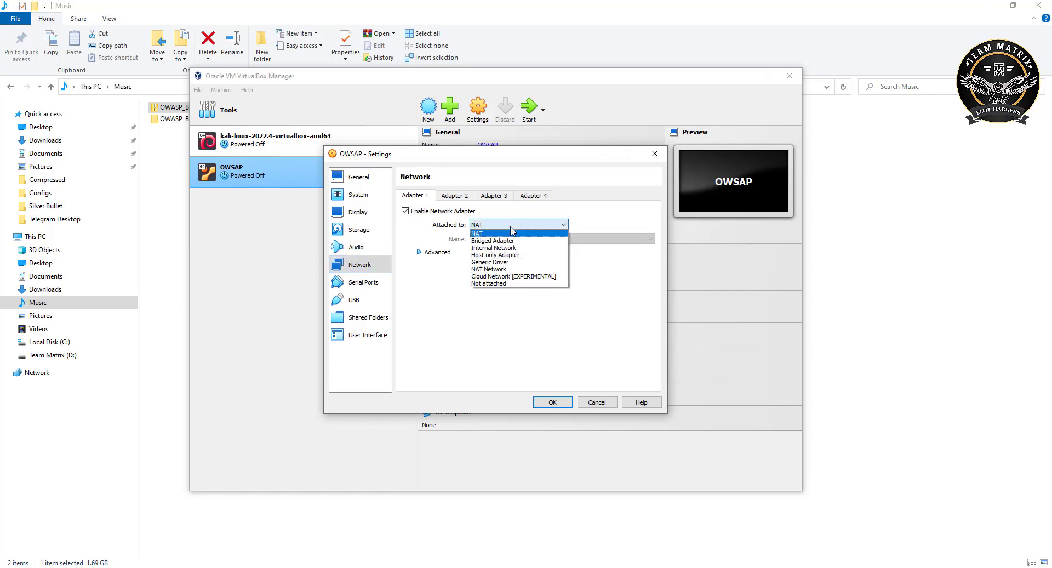
click(507, 256)
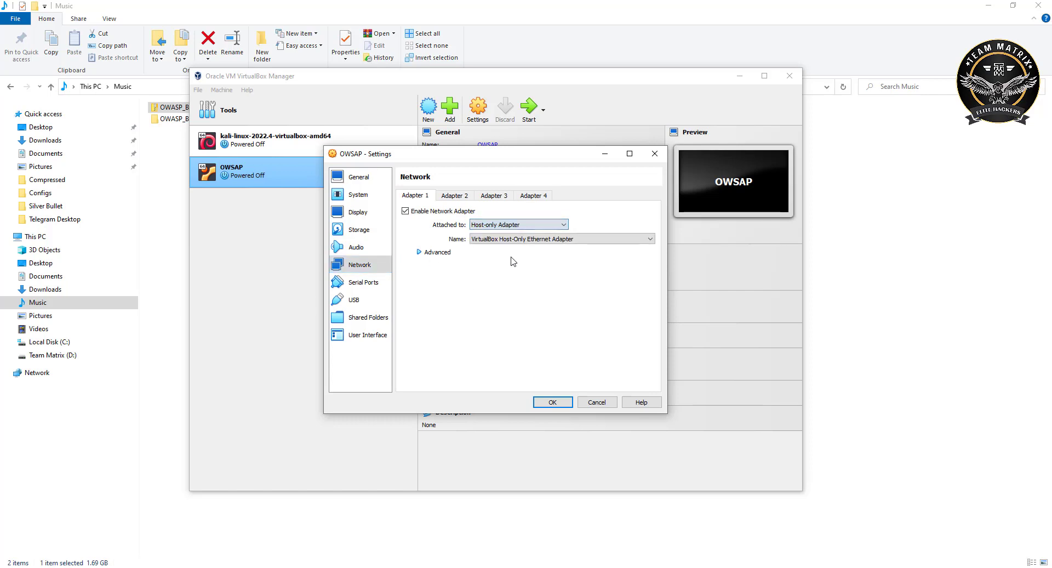
click(553, 402)
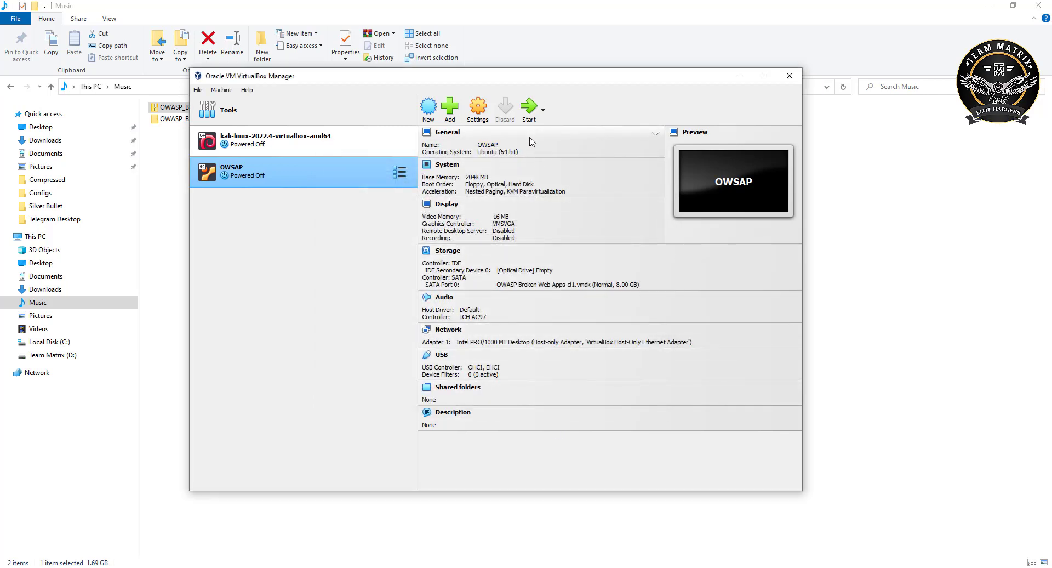
- Start the OWSAP virtual machine and dismiss the keyboard capture and mouse integration notifications
click(531, 111)
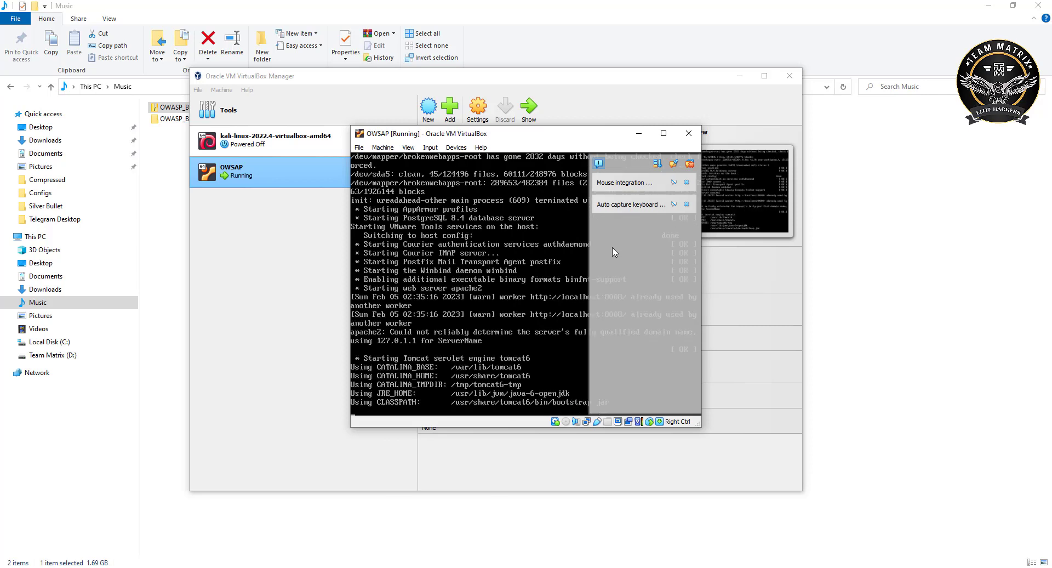
click(687, 204)
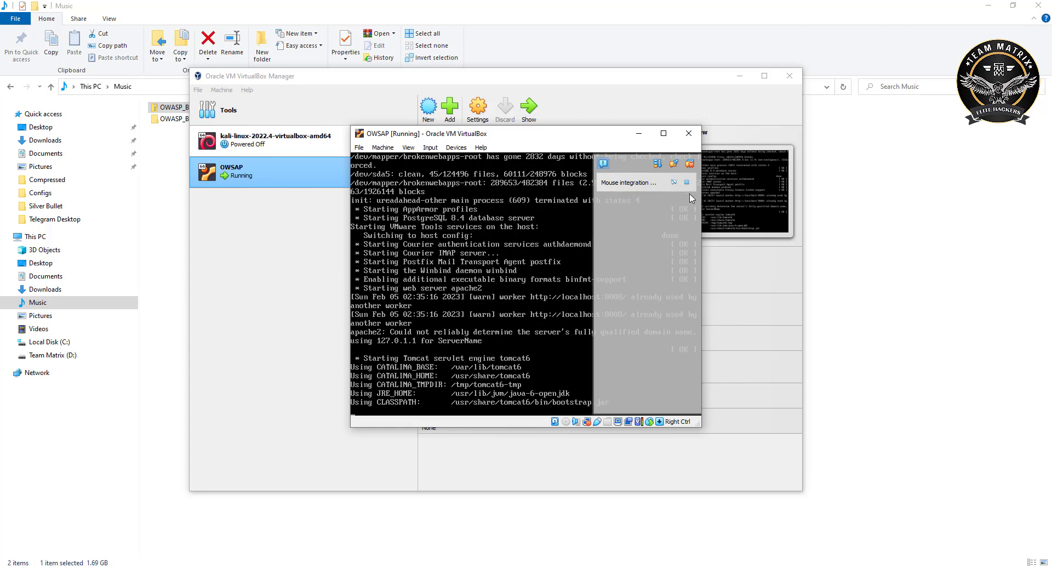
click(687, 182)
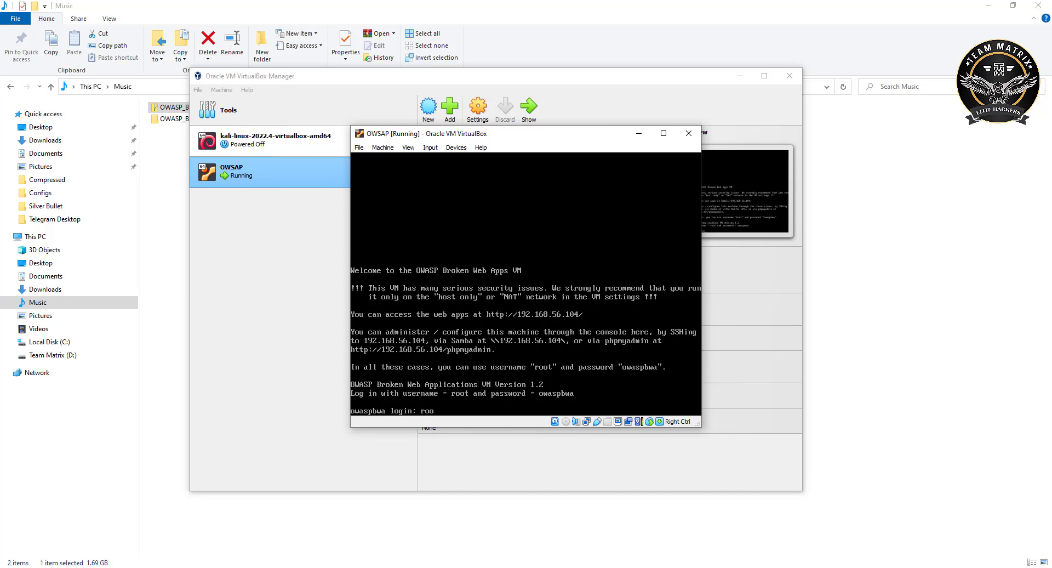
- Log in to the virtual machine's console as root with the account password and run ip addr
key(Return)
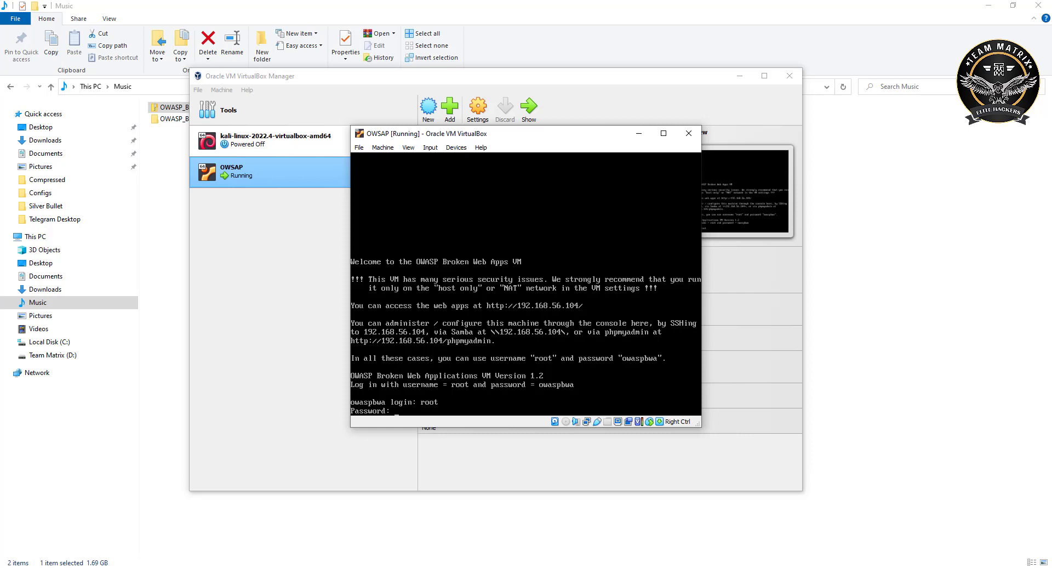
key(Return)
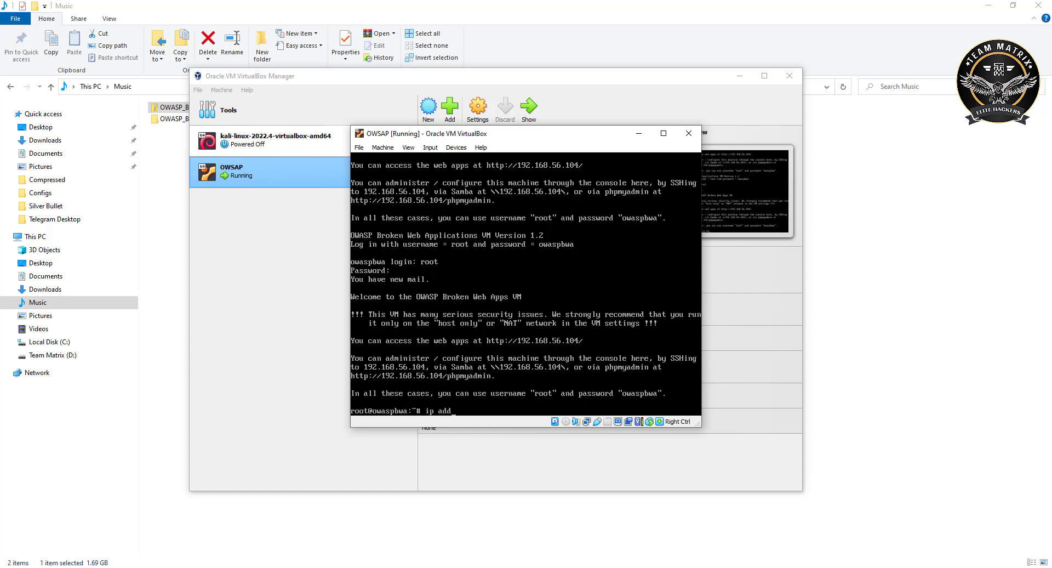
text(ip addr)
key(Return)
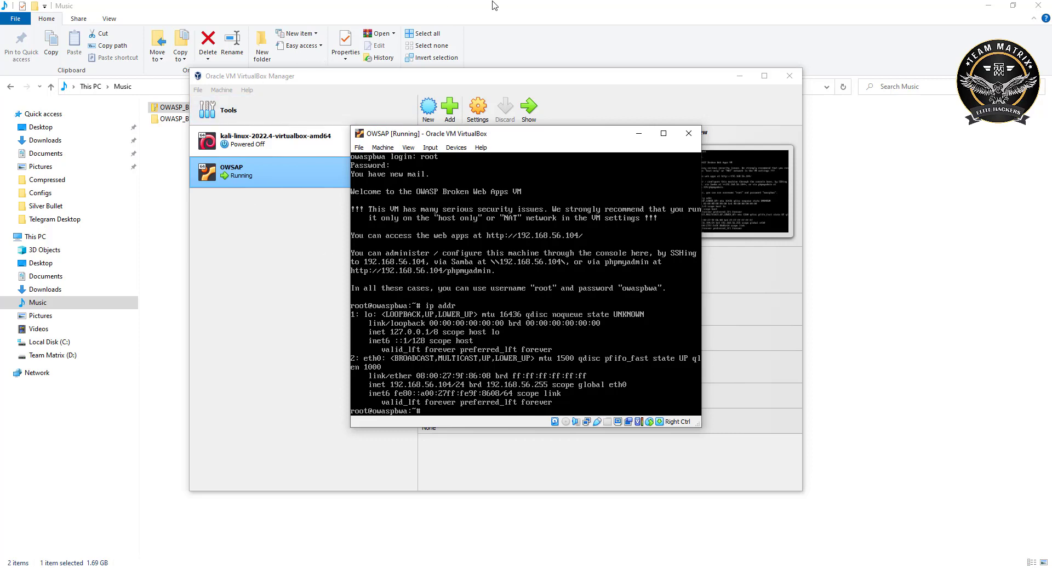
- Switch to the Notepad notes, add the IP address 192.168.56.104 below the file size line, and copy it
key(alt+Tab)
drag(482, 86, 909, 131)
click(797, 299)
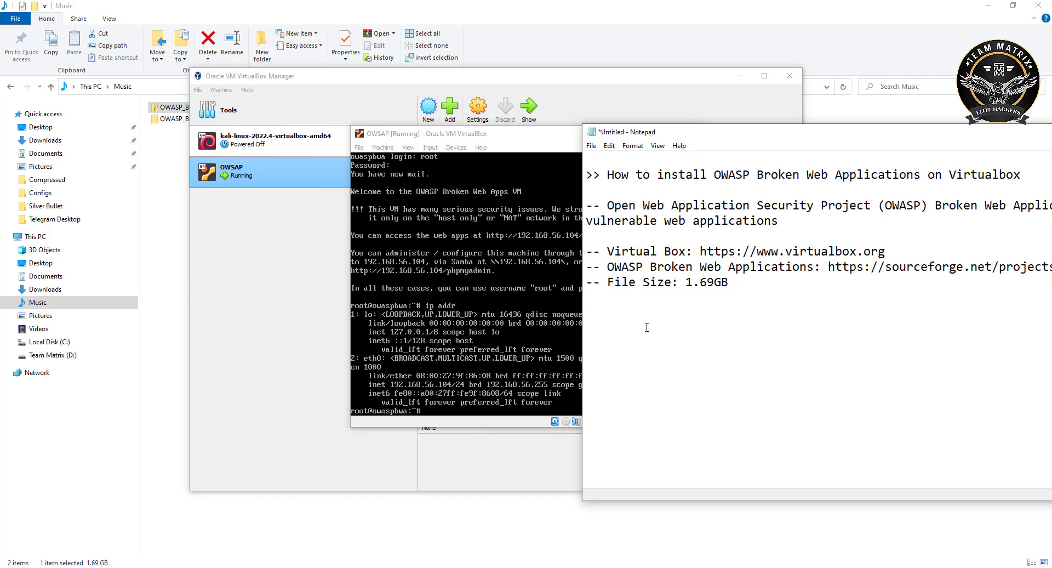
text(192.168.56.104)
drag(688, 329, 586, 313)
key(ctrl+c)
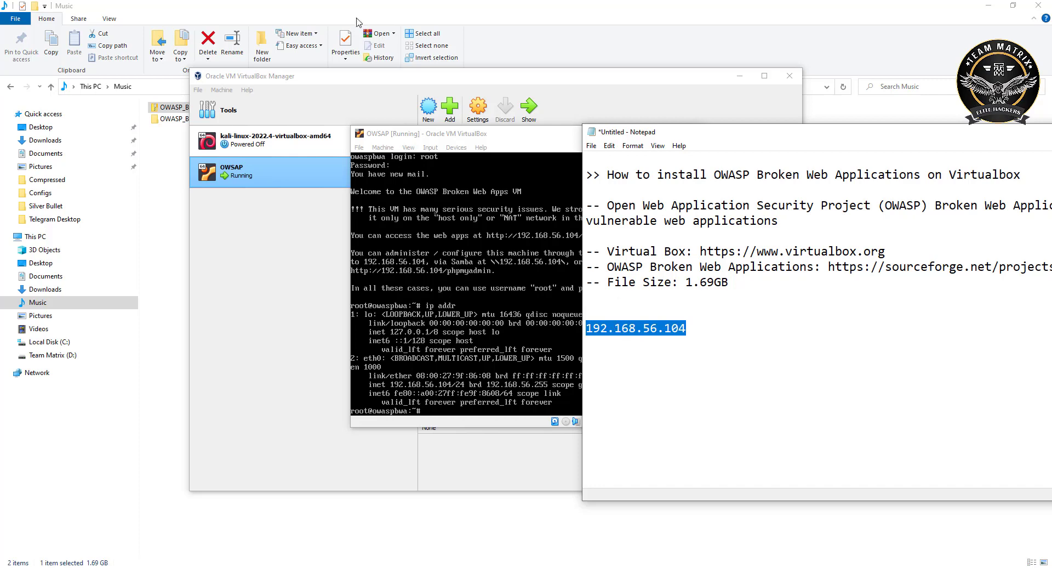
- Switch to the Edge browser and load the copied address 192.168.56.104 in the empty new tab
key(alt+Tab)
click(428, 11)
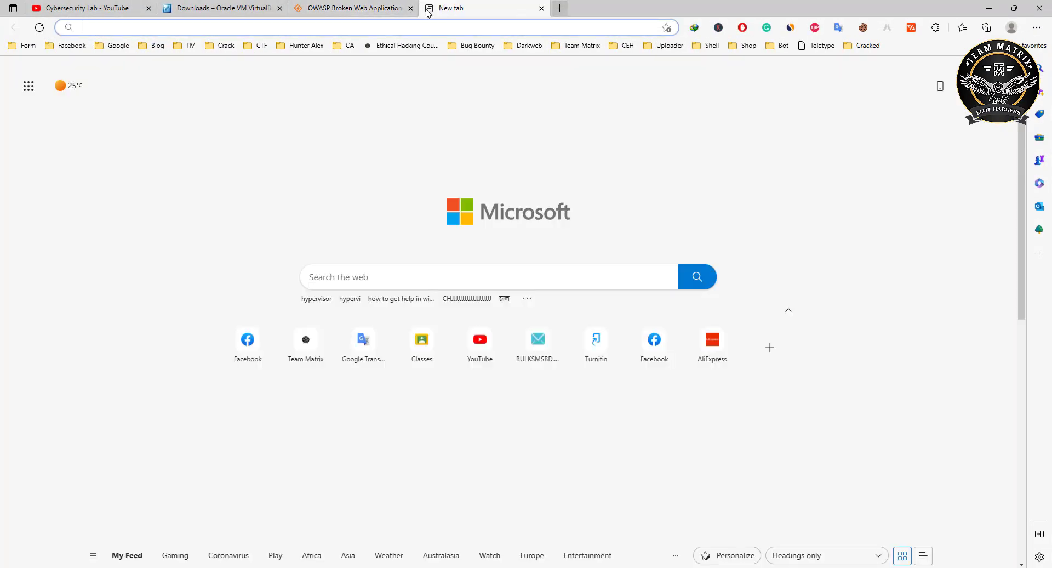
key(ctrl+v)
key(Return)
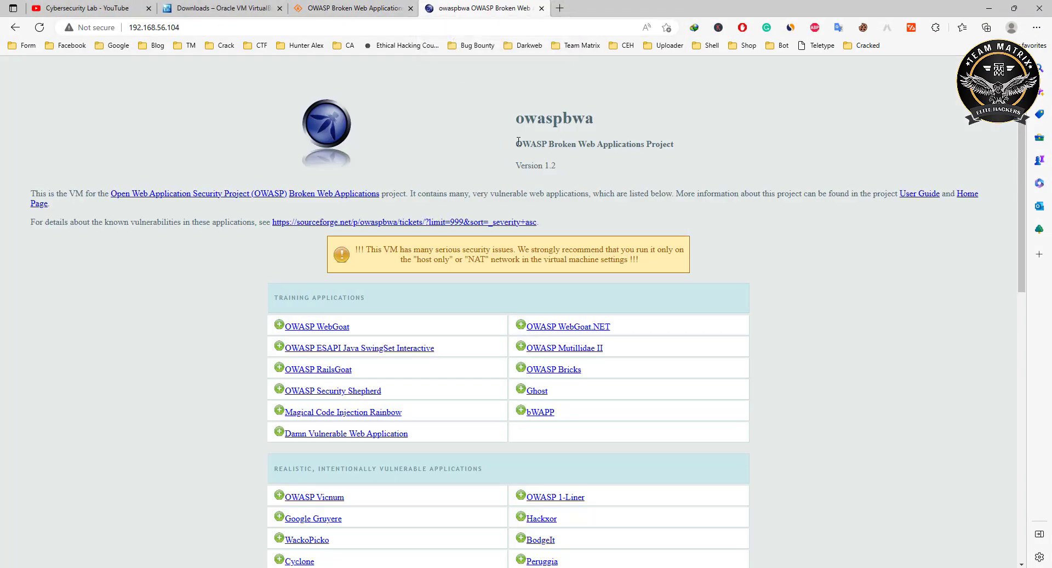
- Expand and examine the details of OWASP WebGoat, Damn Vulnerable Web Application and bWAPP in the training applications list
drag(519, 118, 632, 126)
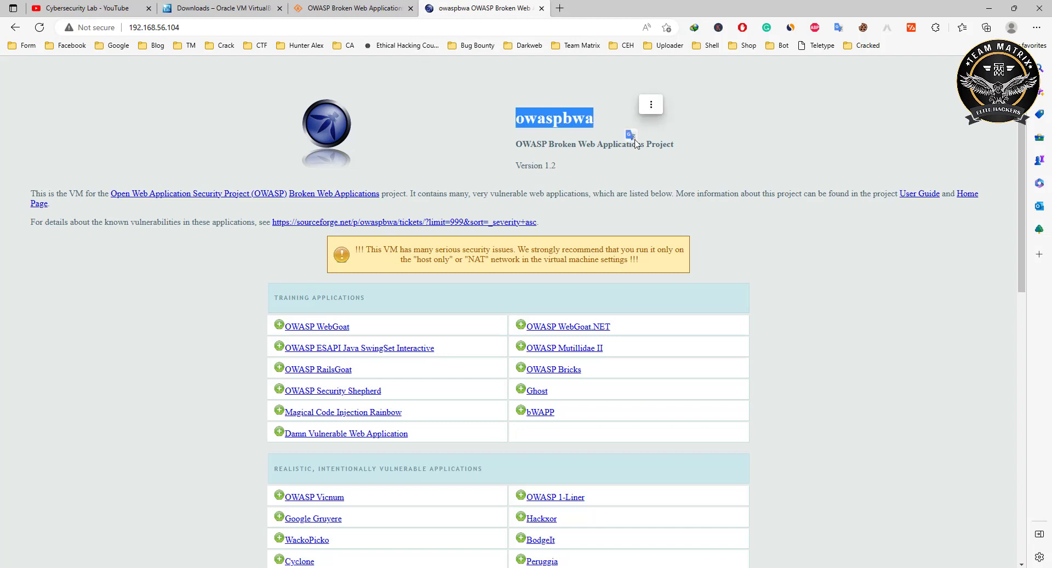
triple_click(341, 297)
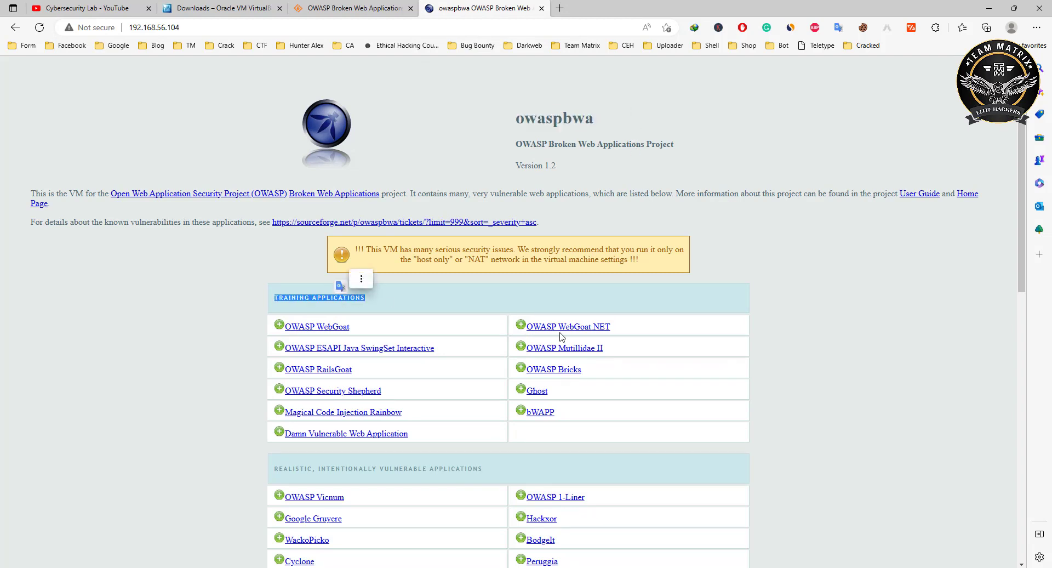
click(279, 326)
scroll(320, 360, down, 1)
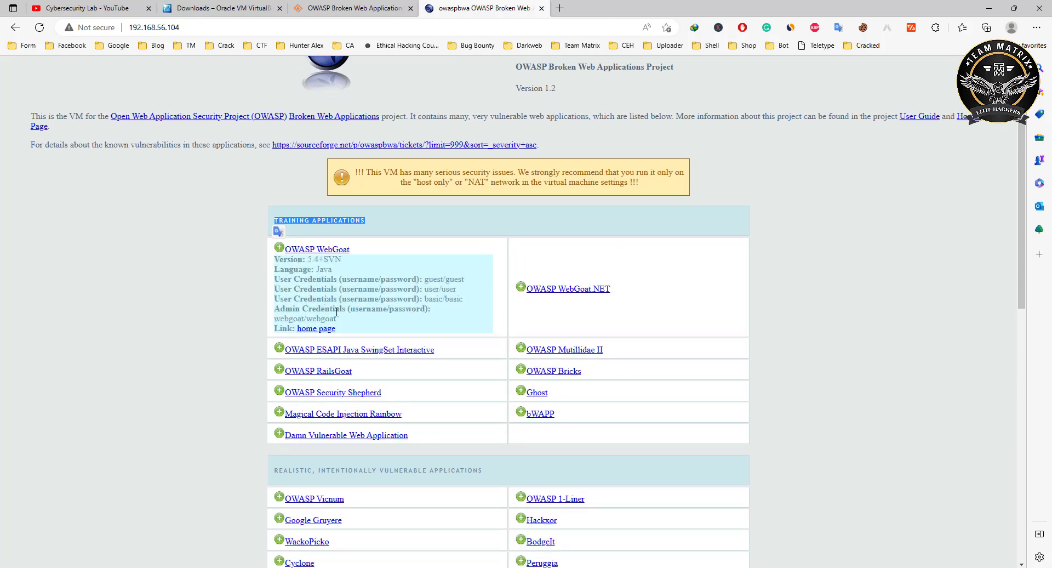
drag(312, 288, 336, 349)
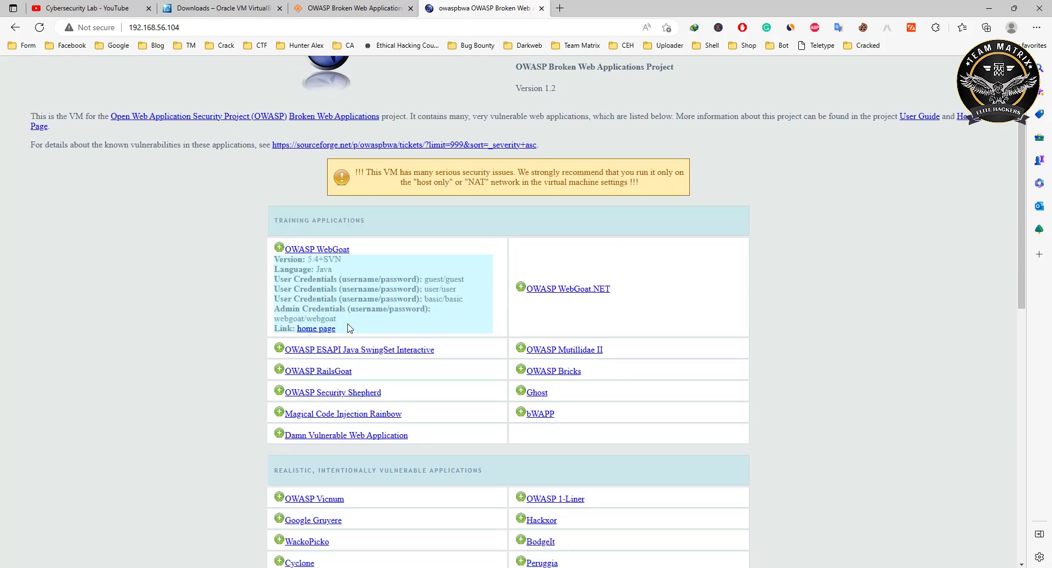
click(279, 434)
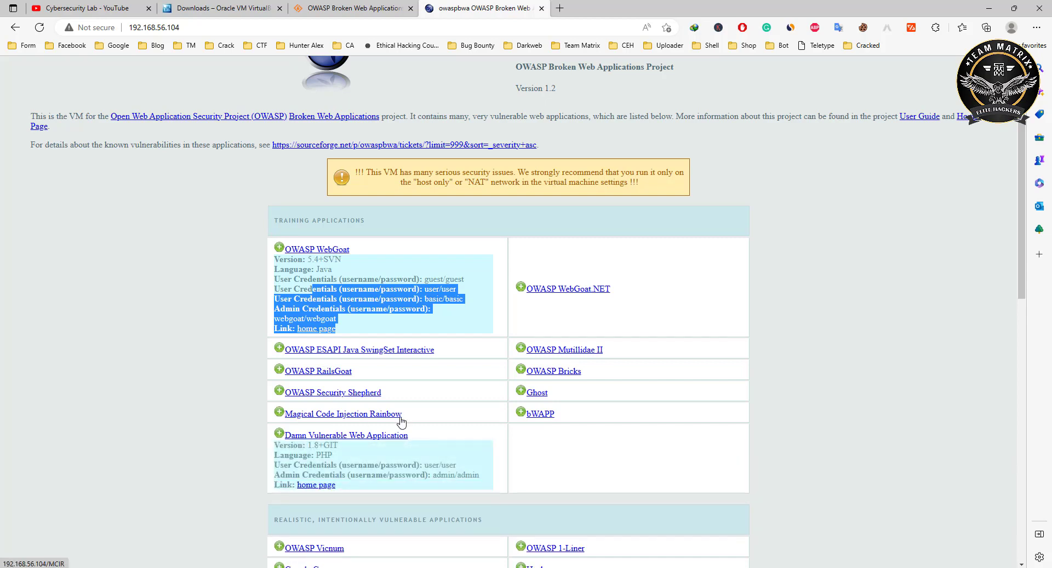
scroll(402, 423, down, 1)
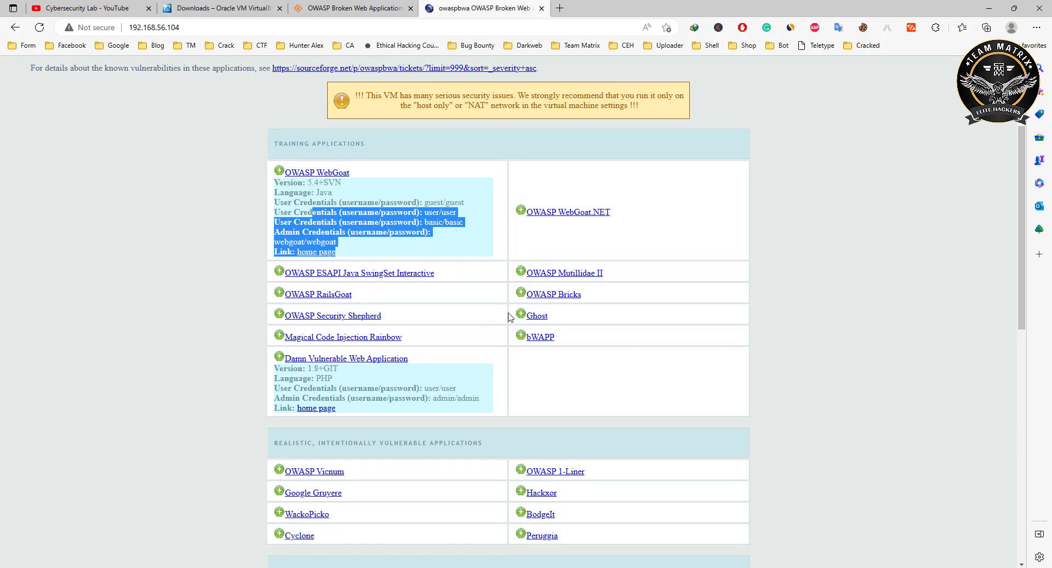
click(521, 336)
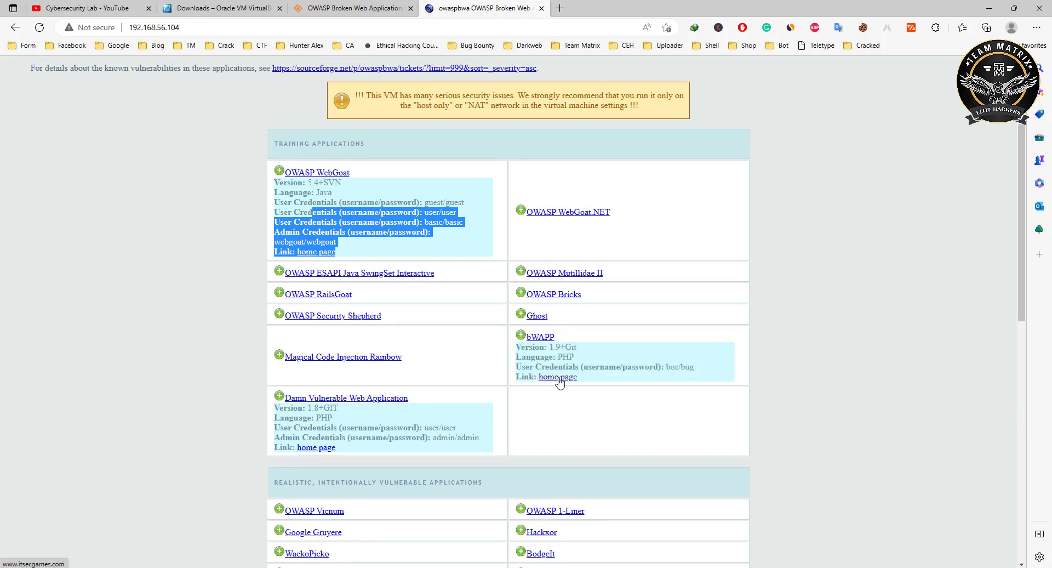
- Open bWAPP in a new tab, then return to the owaspbwa page and highlight its listed user credentials
right_click(545, 336)
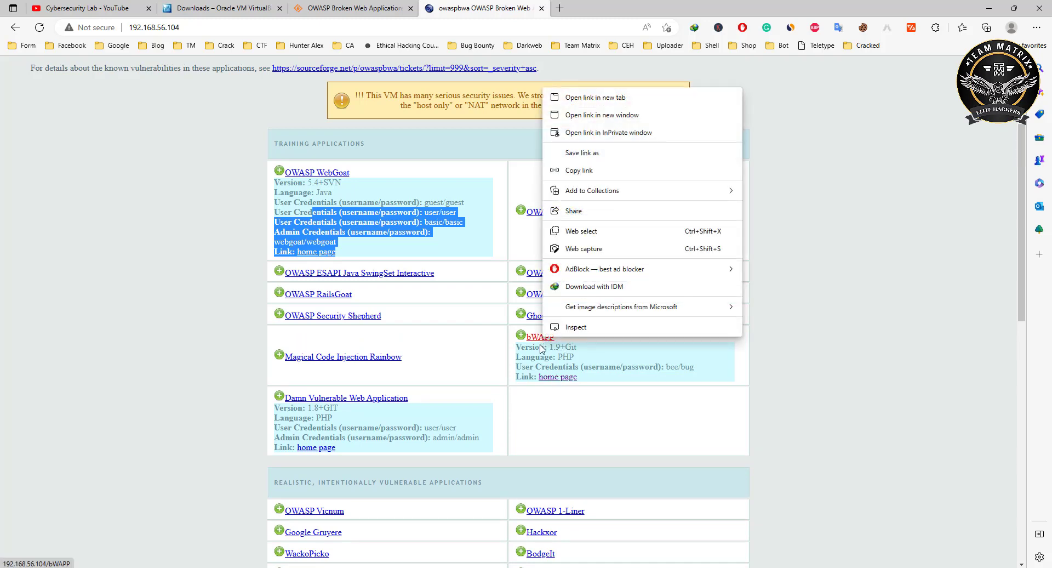
click(603, 98)
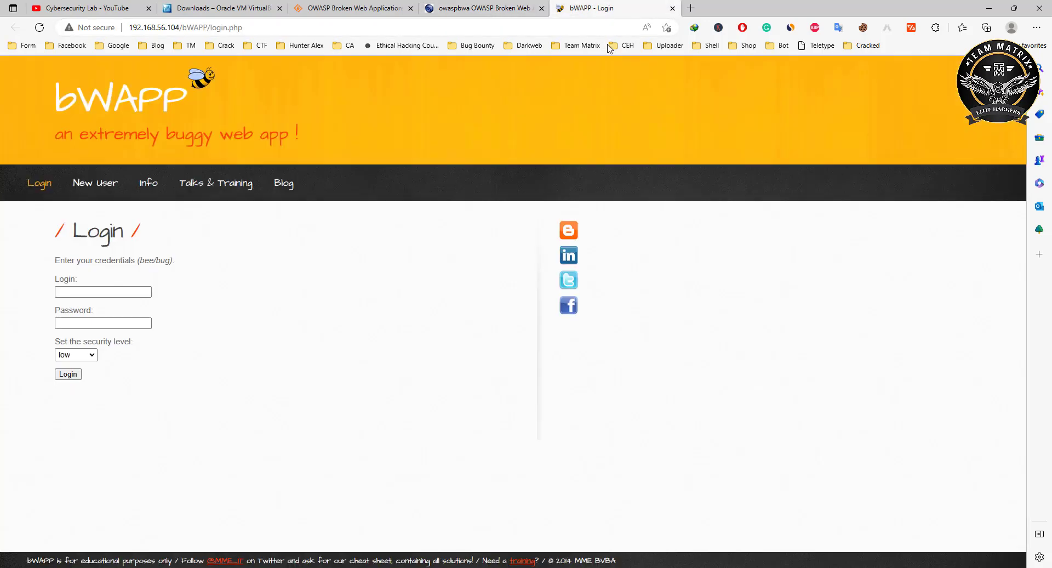
click(548, 15)
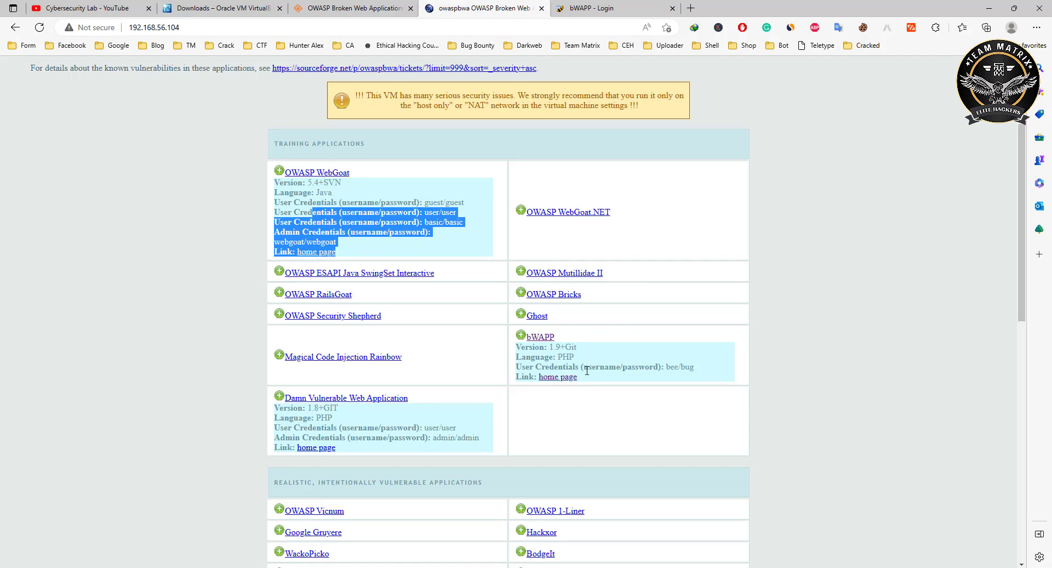
drag(669, 368, 709, 368)
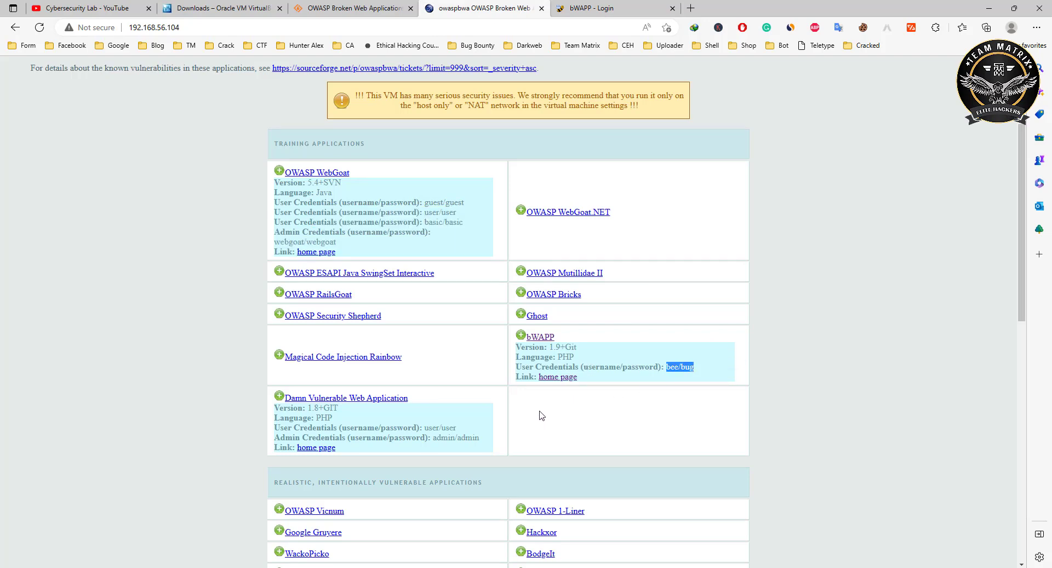
- Open Damn Vulnerable Web Application from the training applications in a new tab
scroll(369, 315, down, 3)
right_click(329, 247)
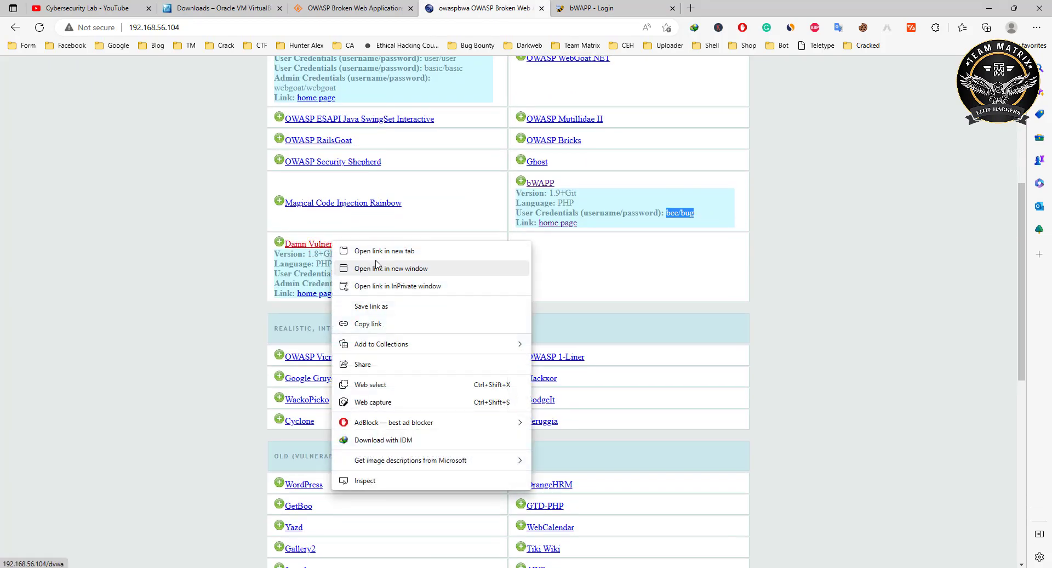
click(378, 256)
- Open OWASP Vicnum and OWASP 1-Liner from the realistic, intentionally vulnerable applications in separate new tabs
scroll(384, 349, down, 2)
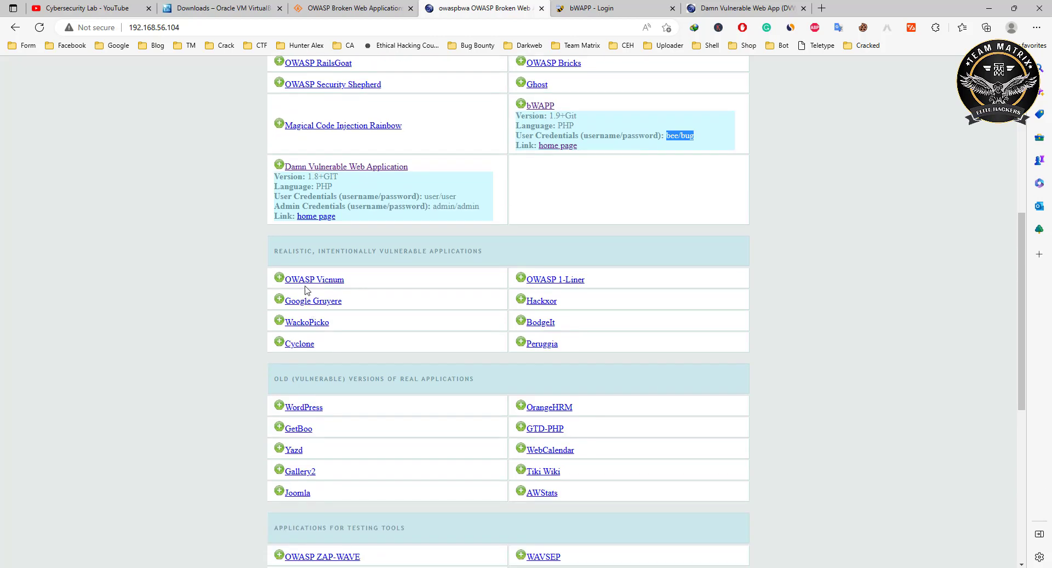
right_click(308, 281)
click(336, 292)
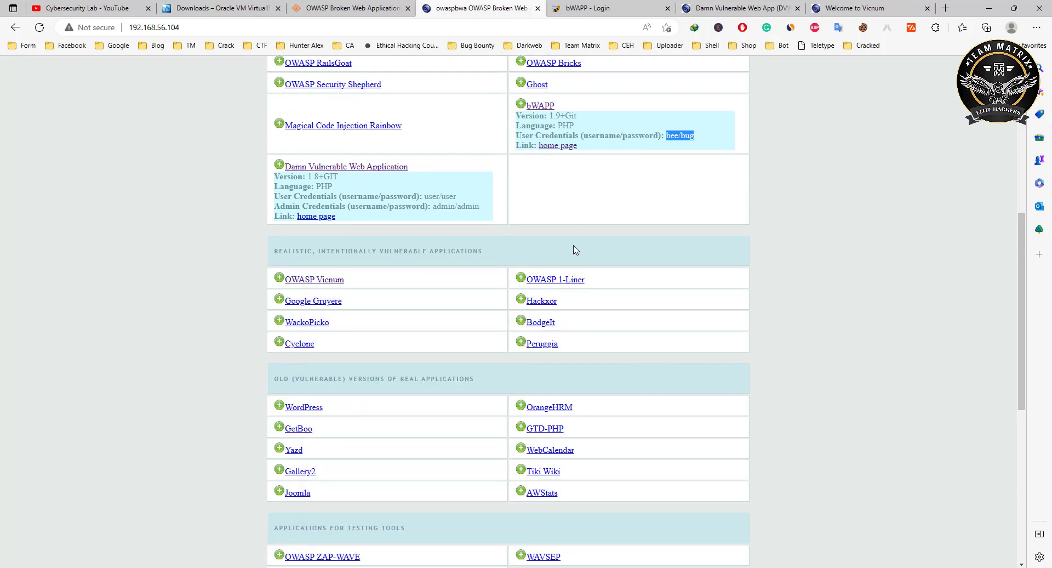
right_click(555, 280)
click(572, 288)
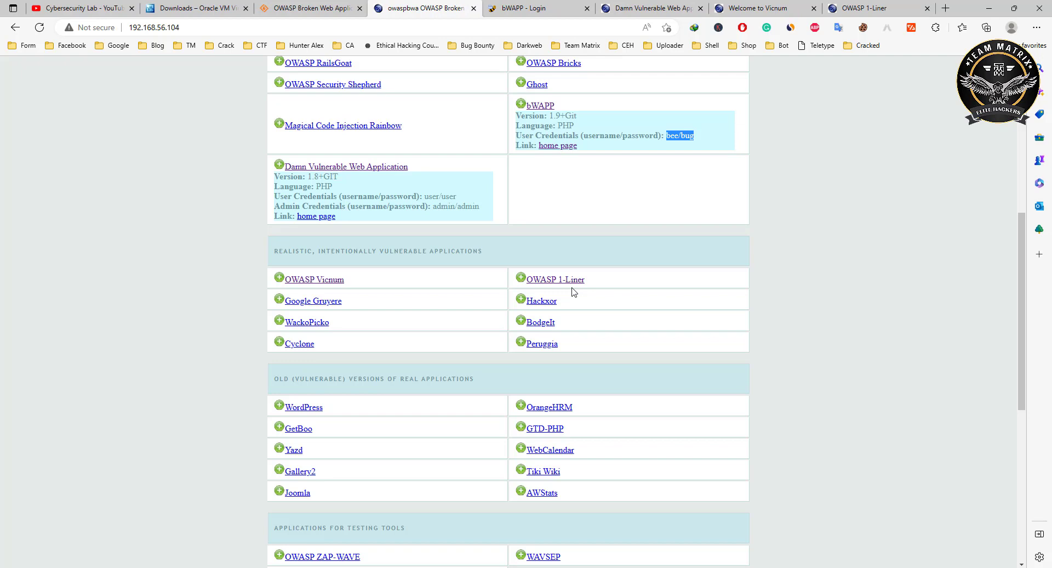
- Look through the opened DVWA, bWAPP, Vicnum and OWASP 1-Liner pages, ending on the bWAPP login page
click(639, 10)
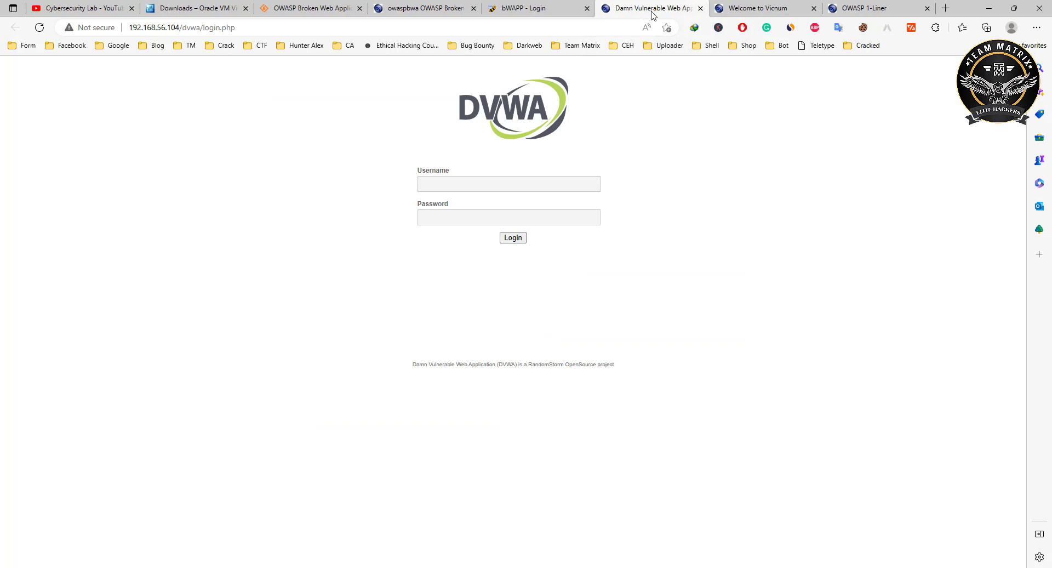
click(545, 11)
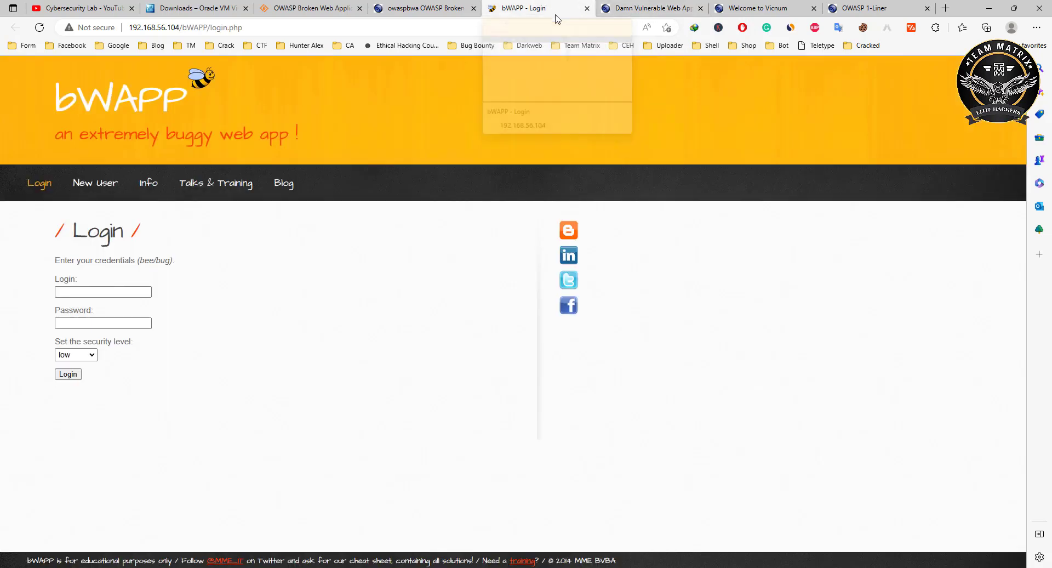
click(767, 12)
click(860, 8)
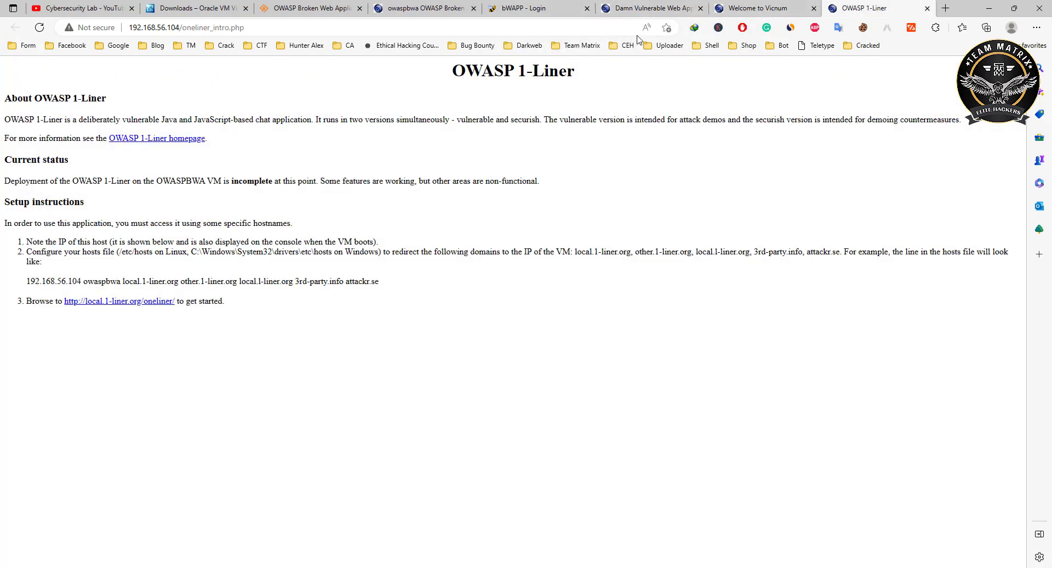
click(523, 13)
- Switch to the Notepad notes, move their window fully into view, and deselect the IP address
key(alt+Tab)
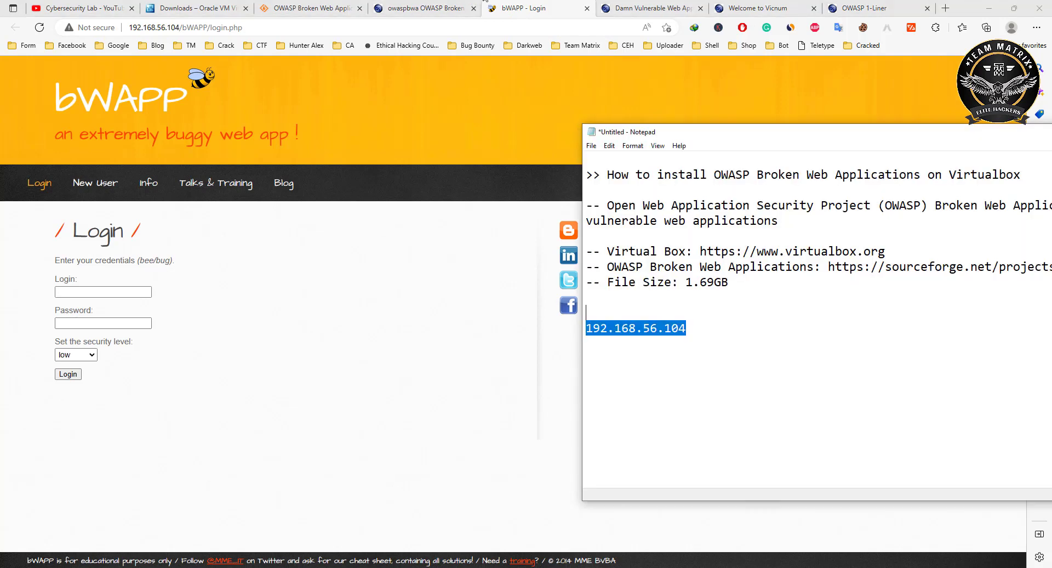
drag(700, 132, 348, 113)
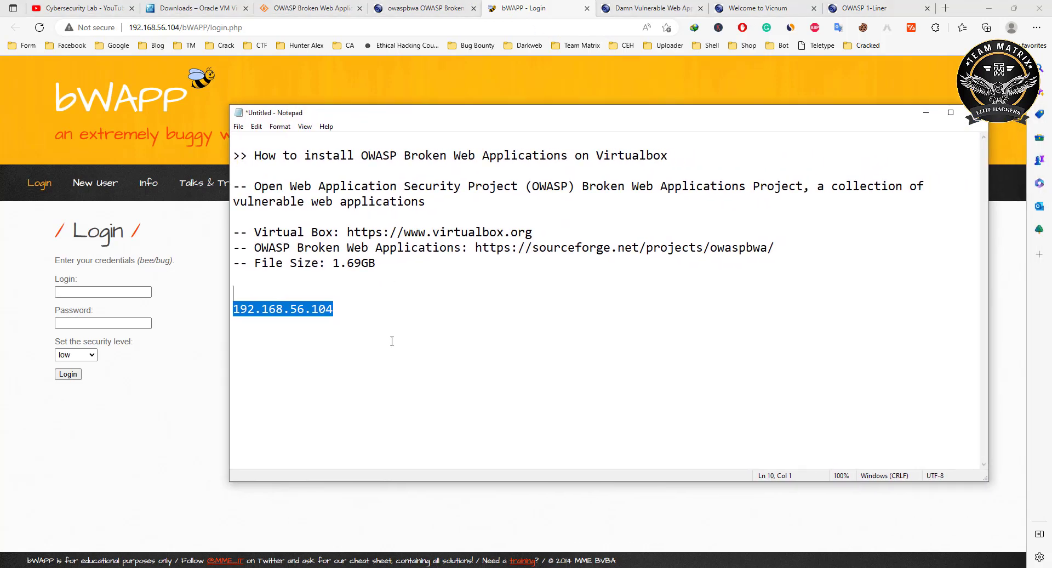
click(364, 316)
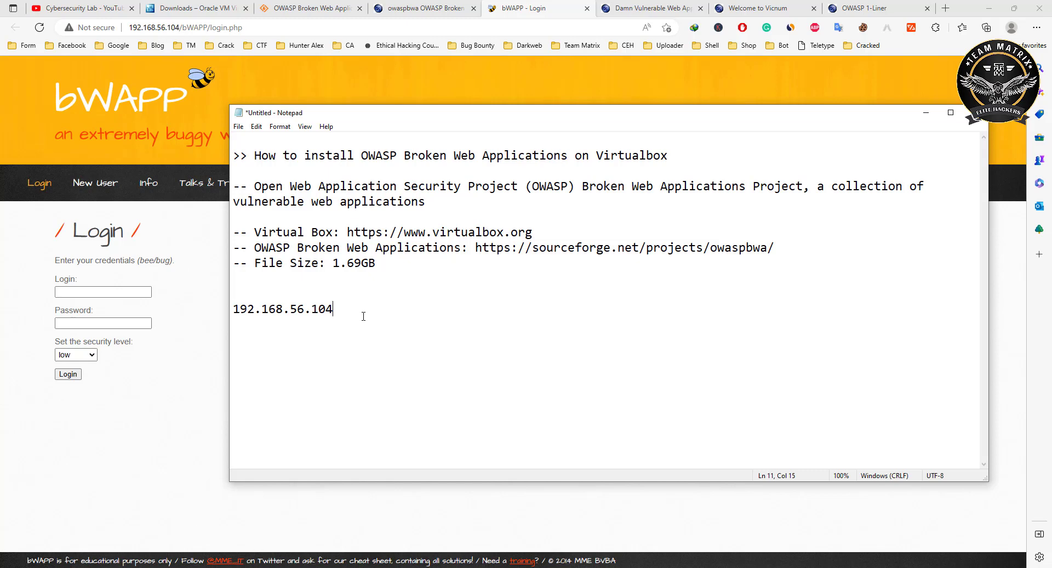
key(alt+Tab)
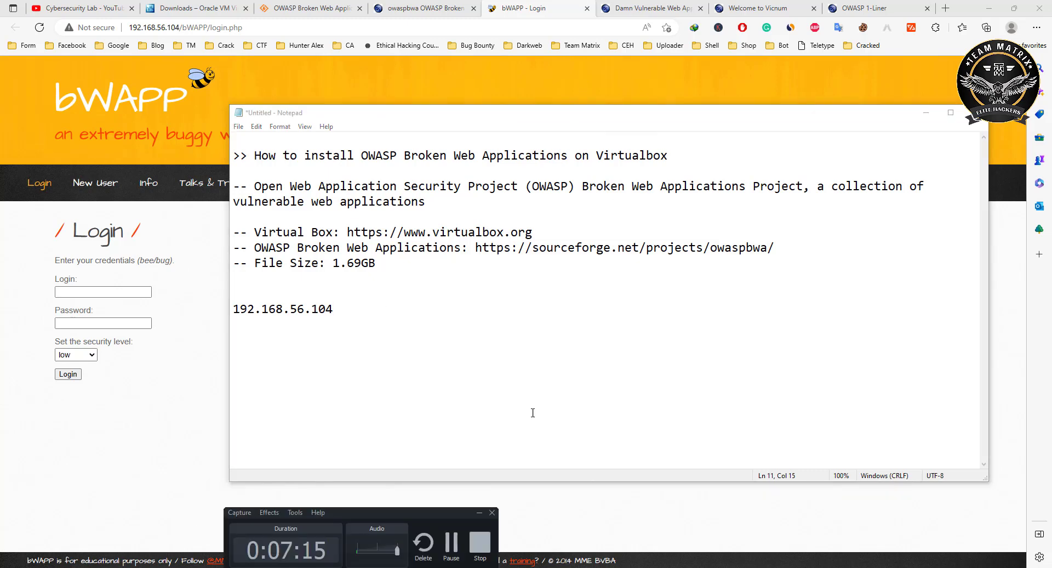